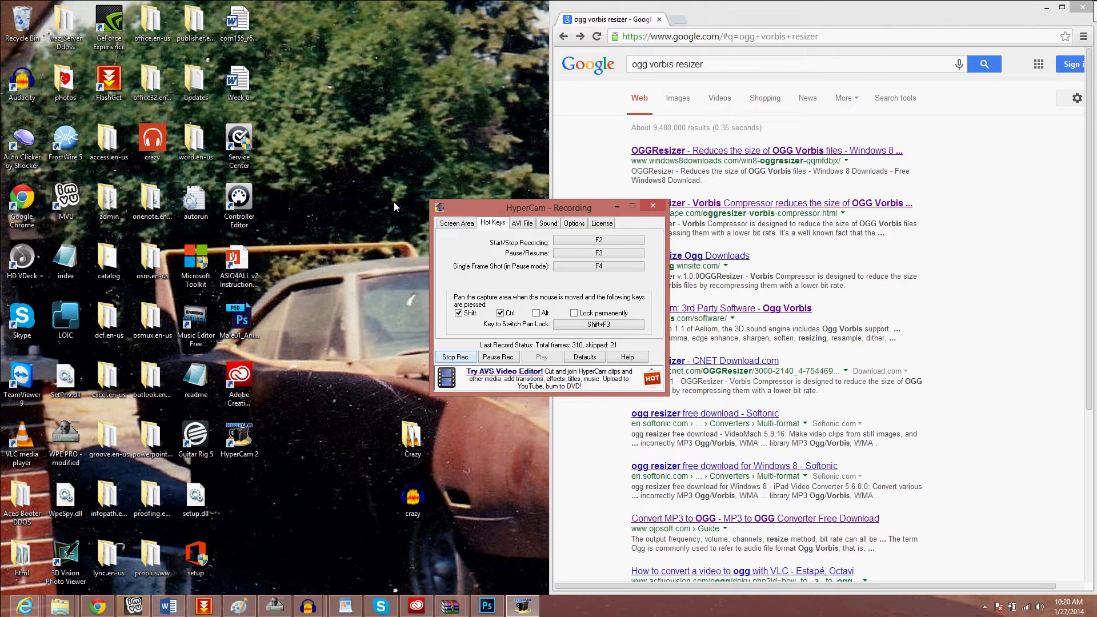
Open the Skyshape OGGResizer page from the search results and download oggresizer_setup.exe
{"action": "left_click", "coordinate": [714, 67]}
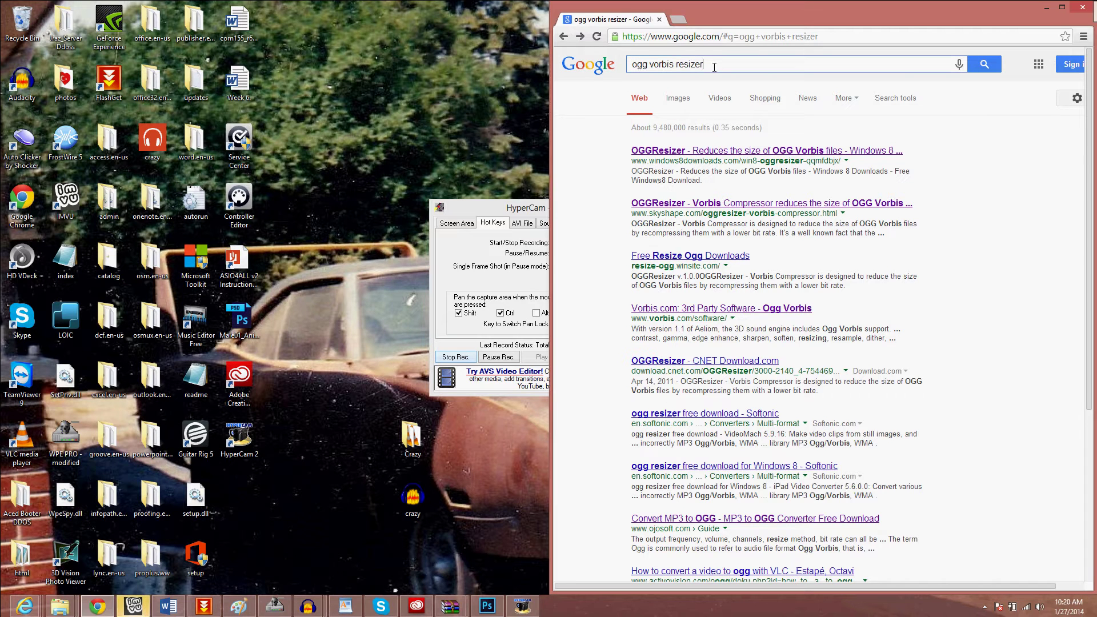
{"action": "left_click", "coordinate": [689, 207]}
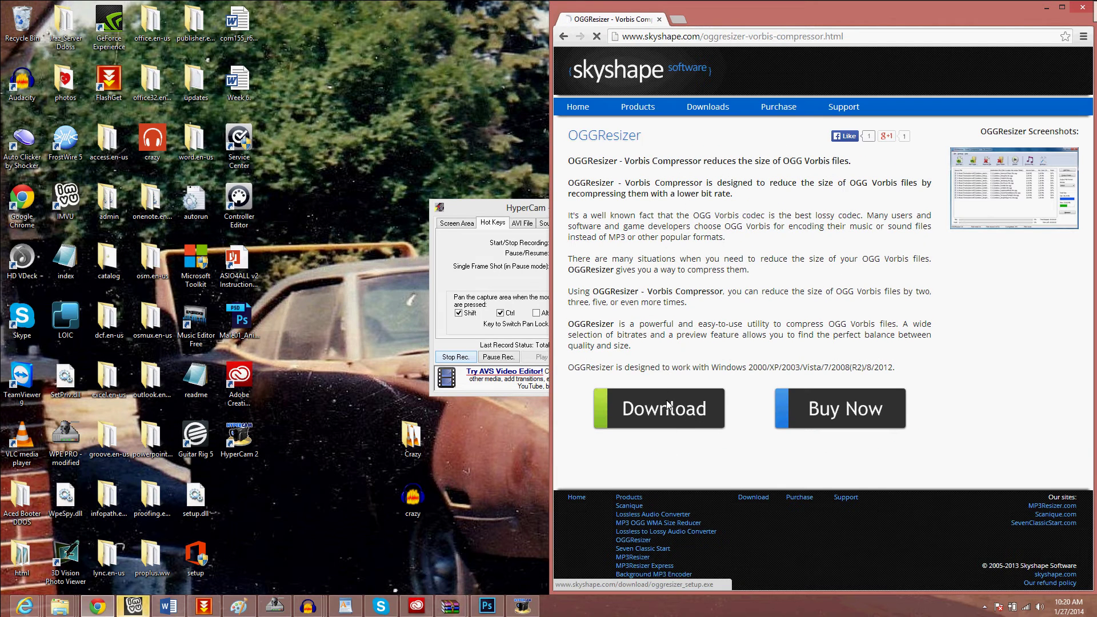
{"action": "left_click", "coordinate": [667, 403]}
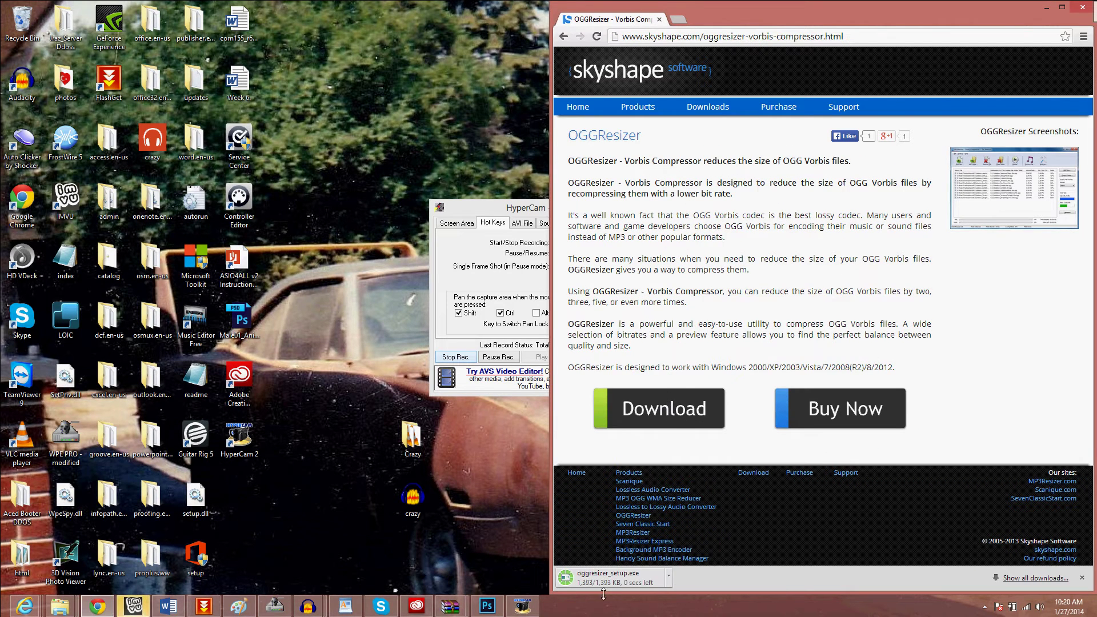
Run the downloaded setup file and install OGGResizer, accepting the license agreement and keeping the default options
{"action": "left_click", "coordinate": [607, 577]}
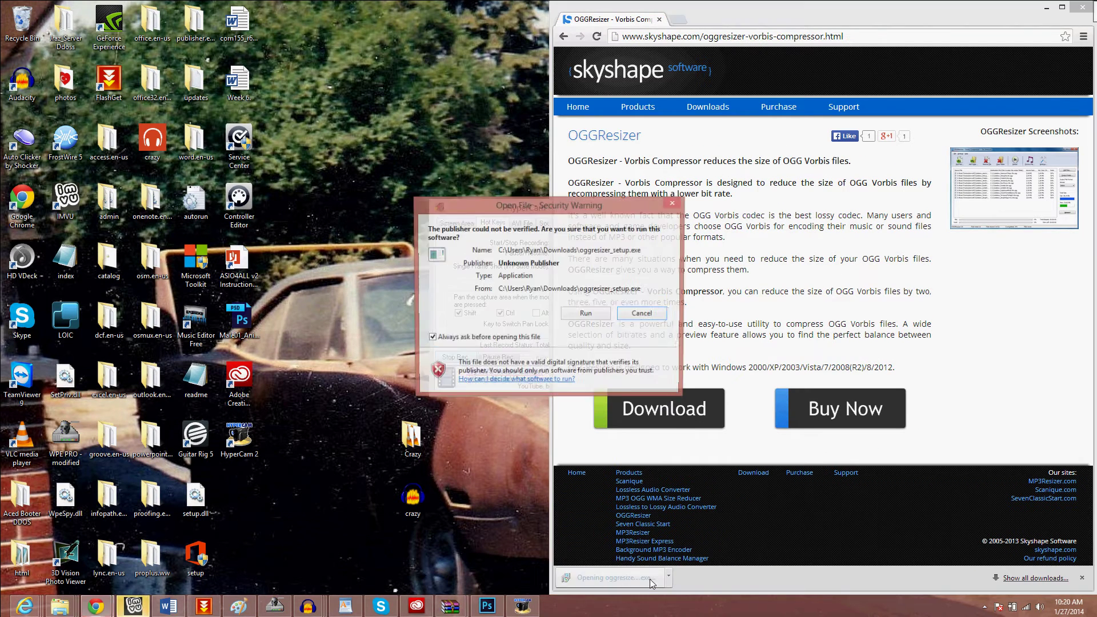
{"action": "left_click", "coordinate": [574, 316]}
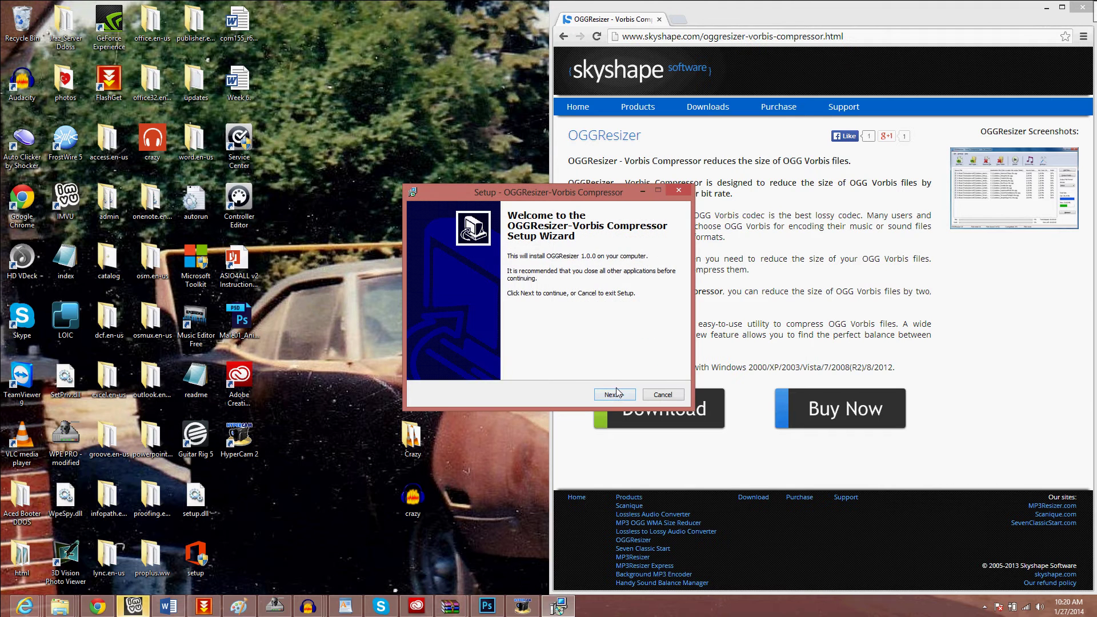
{"action": "left_click", "coordinate": [614, 394]}
{"action": "left_click", "coordinate": [483, 361]}
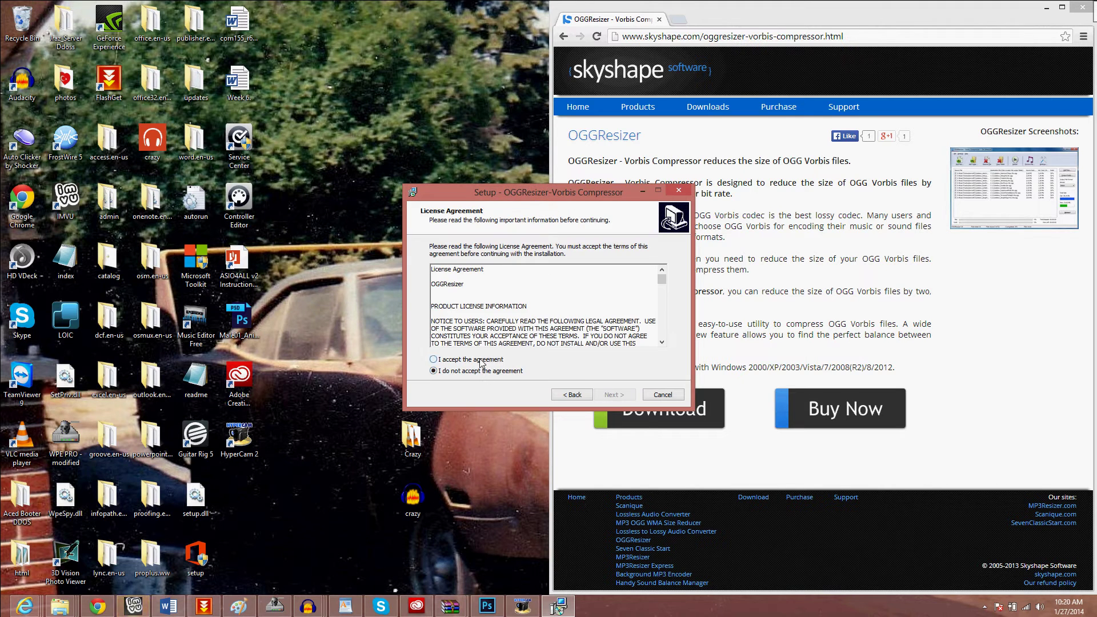
{"action": "left_click", "coordinate": [625, 400]}
{"action": "left_click", "coordinate": [625, 399]}
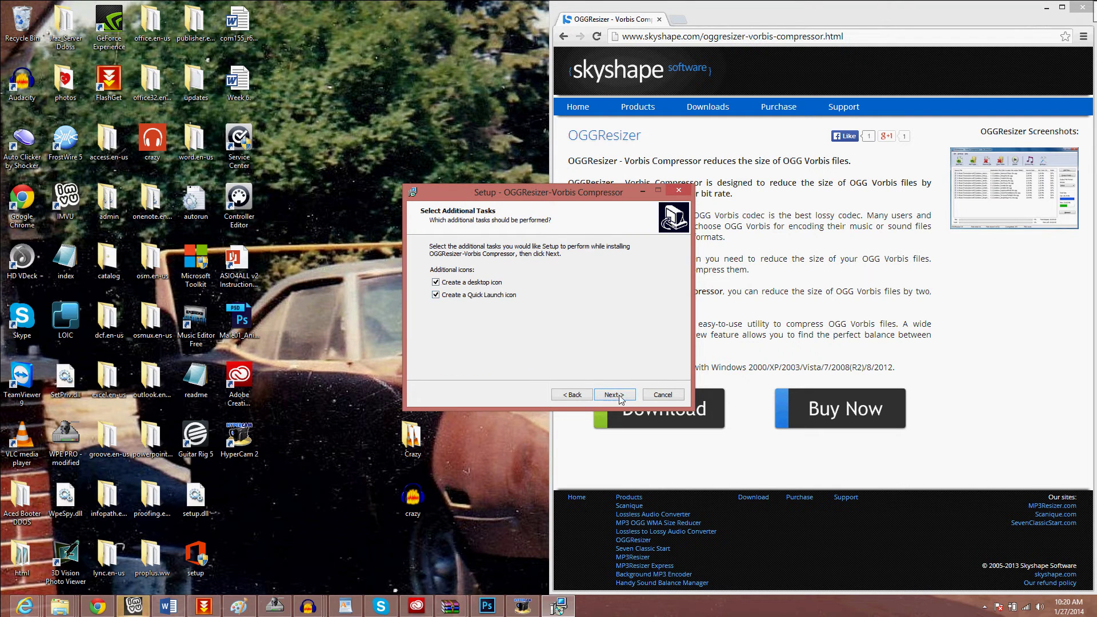
{"action": "left_click", "coordinate": [618, 396]}
{"action": "left_click", "coordinate": [617, 394]}
{"action": "left_click", "coordinate": [615, 394]}
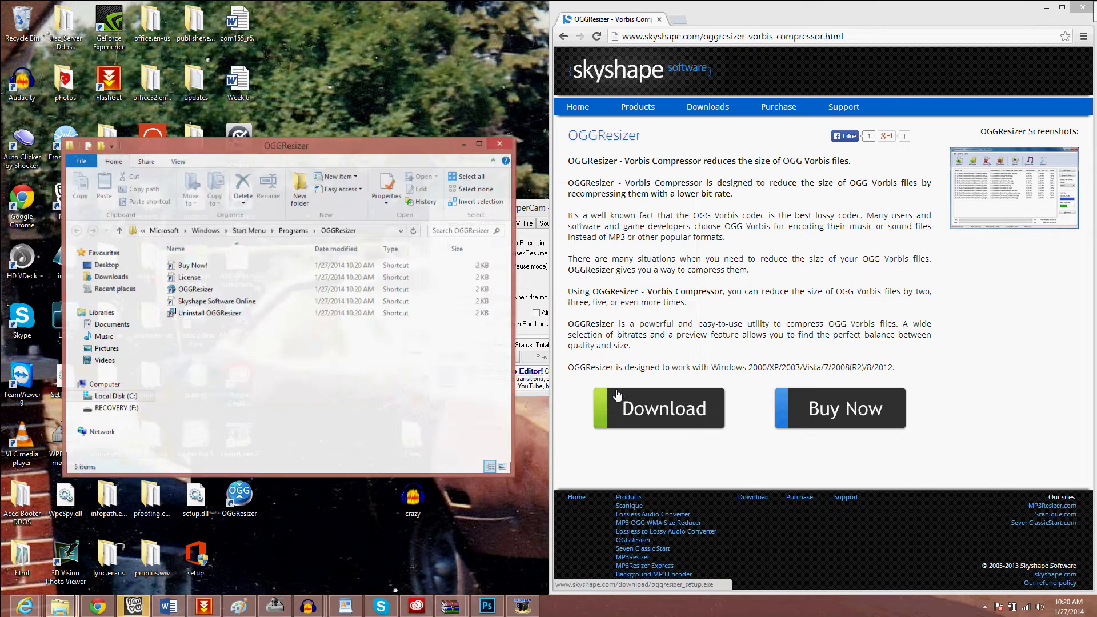
Launch OGGResizer in trial mode and uncover the desktop's Crazy folder by closing the shortcuts folder and moving the compressor window
{"action": "left_click", "coordinate": [237, 292]}
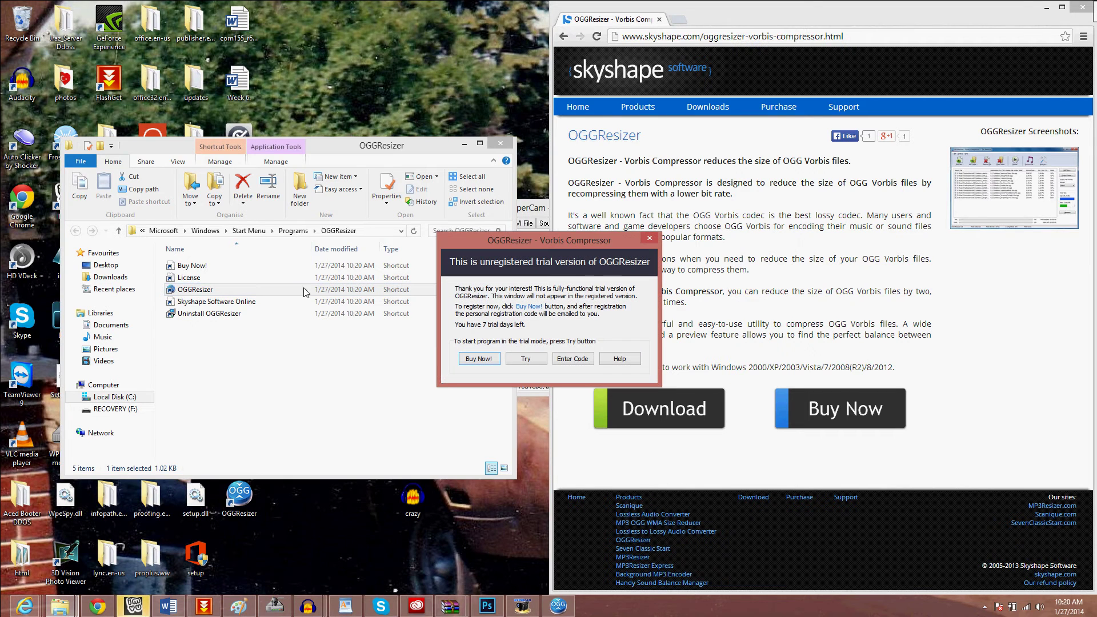
{"action": "left_click", "coordinate": [521, 360]}
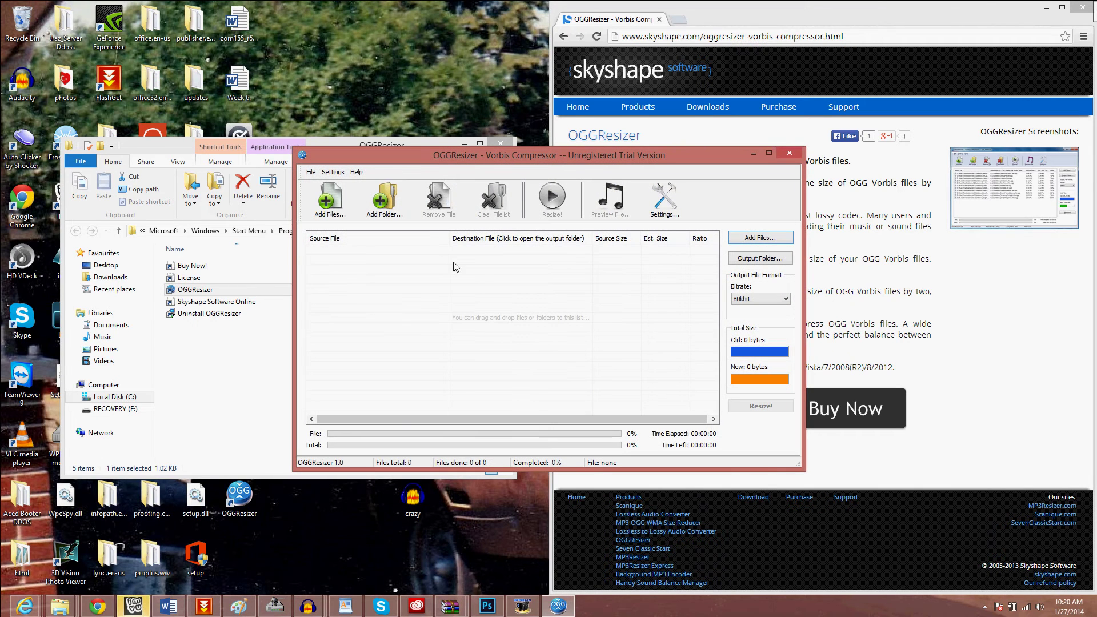
{"action": "left_click", "coordinate": [494, 145]}
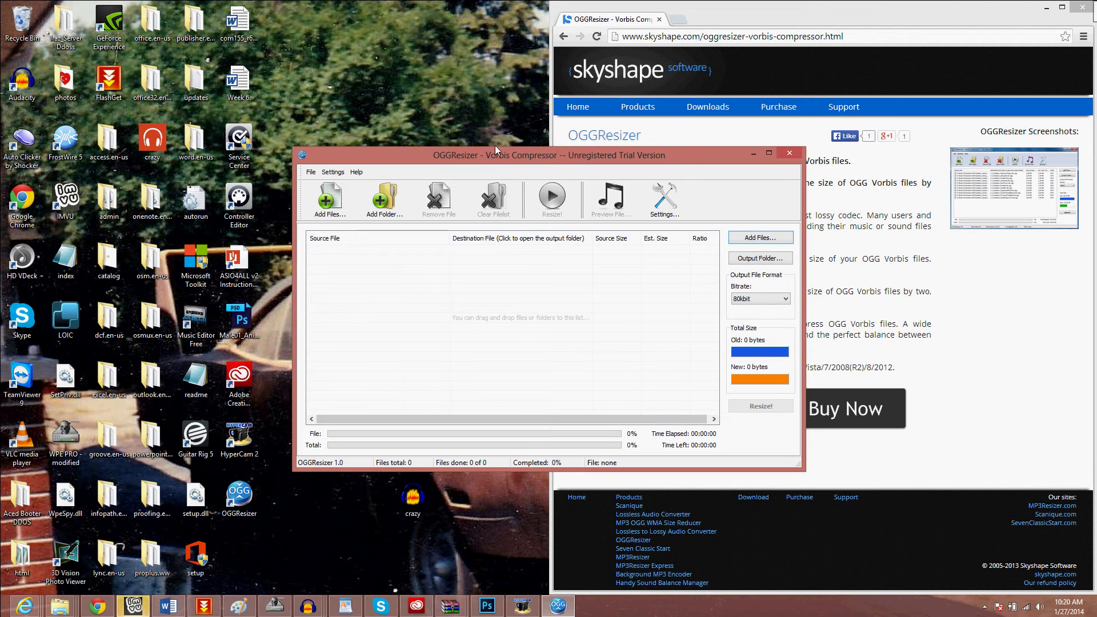
{"action": "left_click_drag", "start_coordinate": [497, 154], "coordinate": [351, 30]}
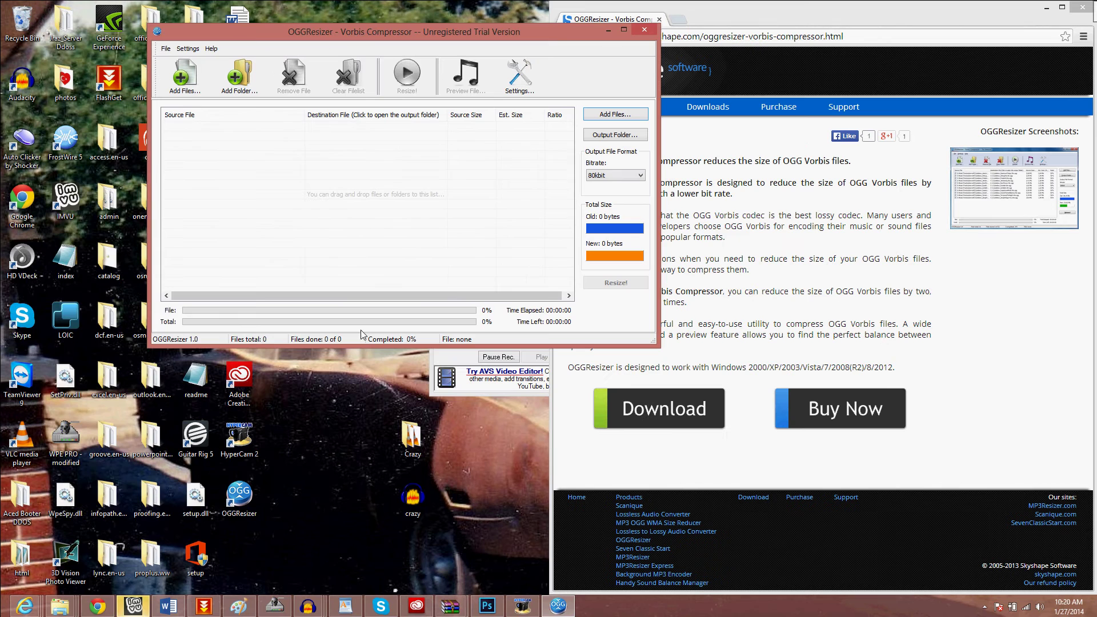
Look through the audio files in the desktop's Crazy folder and check the folder's size in its properties
{"action": "double_click", "coordinate": [412, 437]}
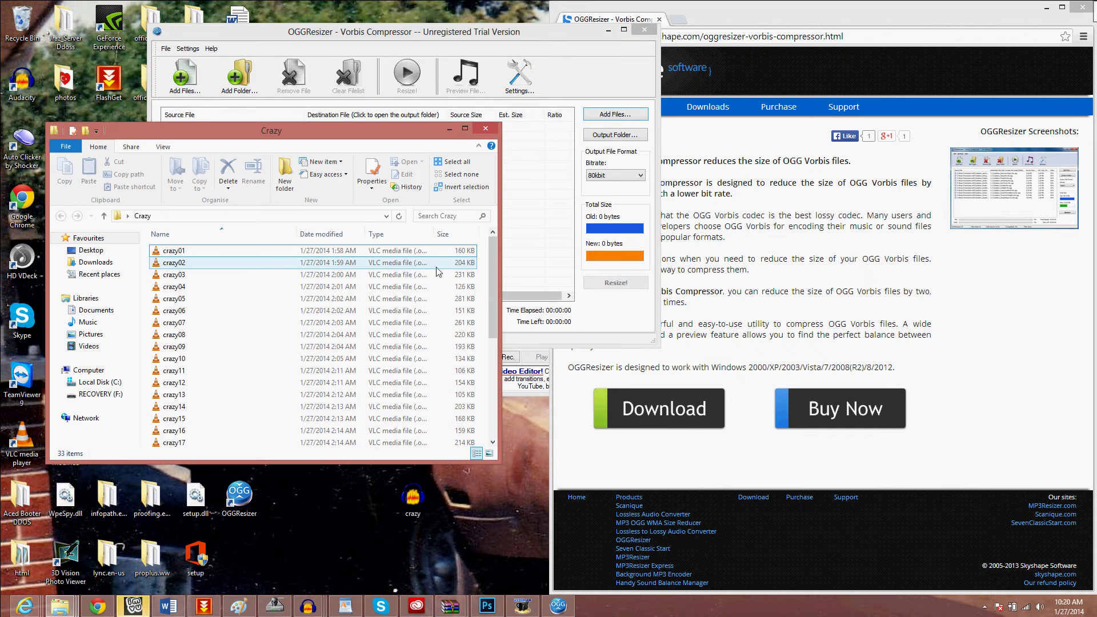
{"action": "scroll", "coordinate": [495, 249], "scroll_direction": "down", "scroll_amount": 6}
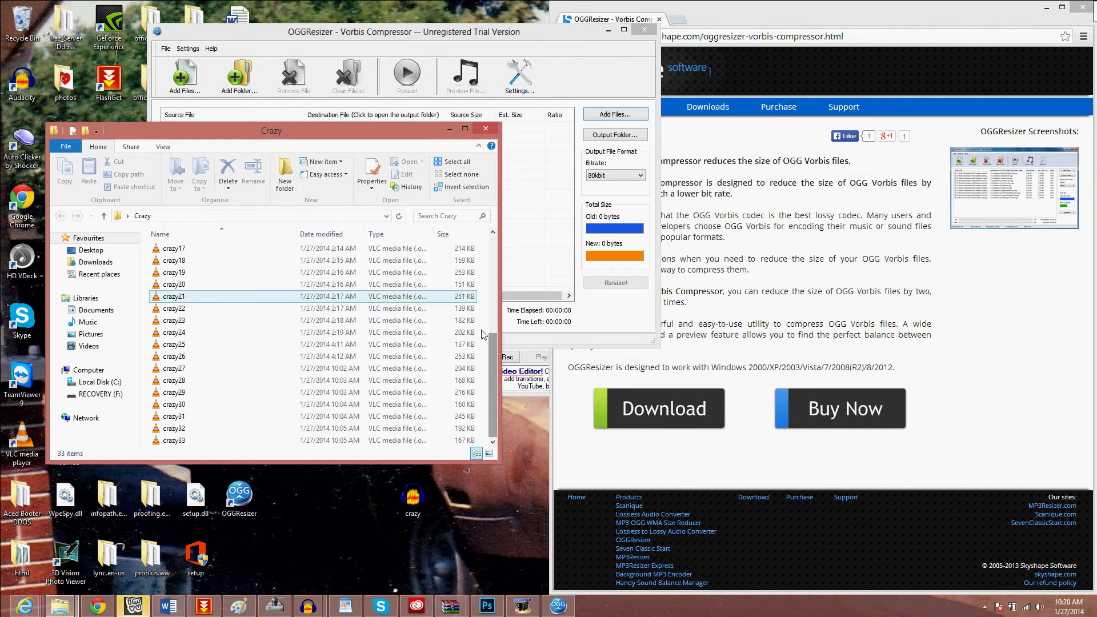
{"action": "left_click", "coordinate": [485, 128]}
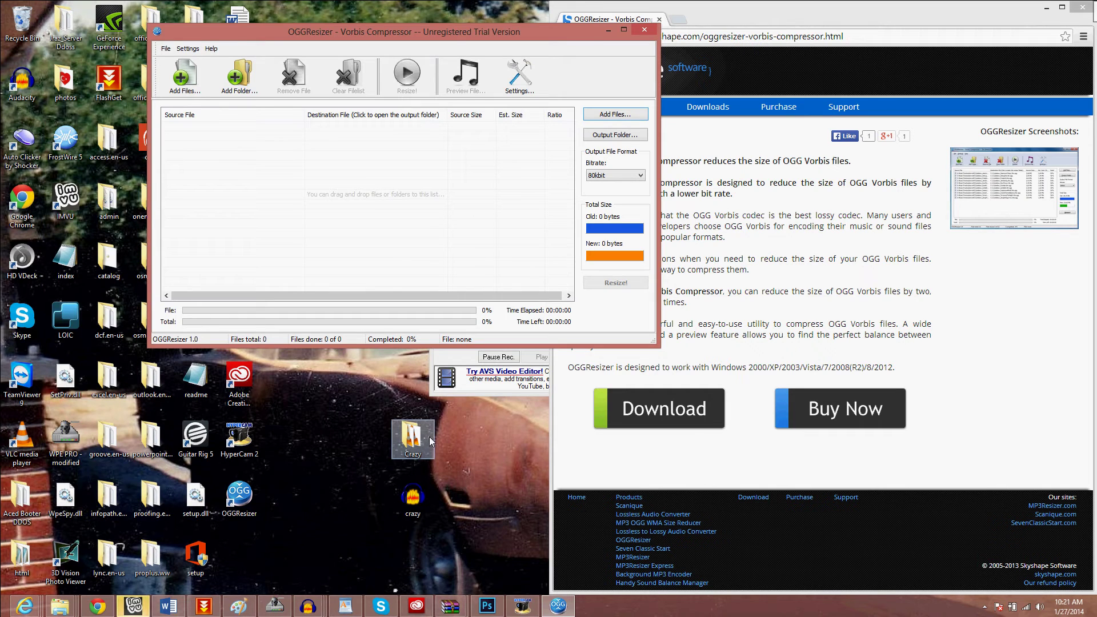
{"action": "right_click", "coordinate": [429, 436]}
{"action": "left_click", "coordinate": [451, 428]}
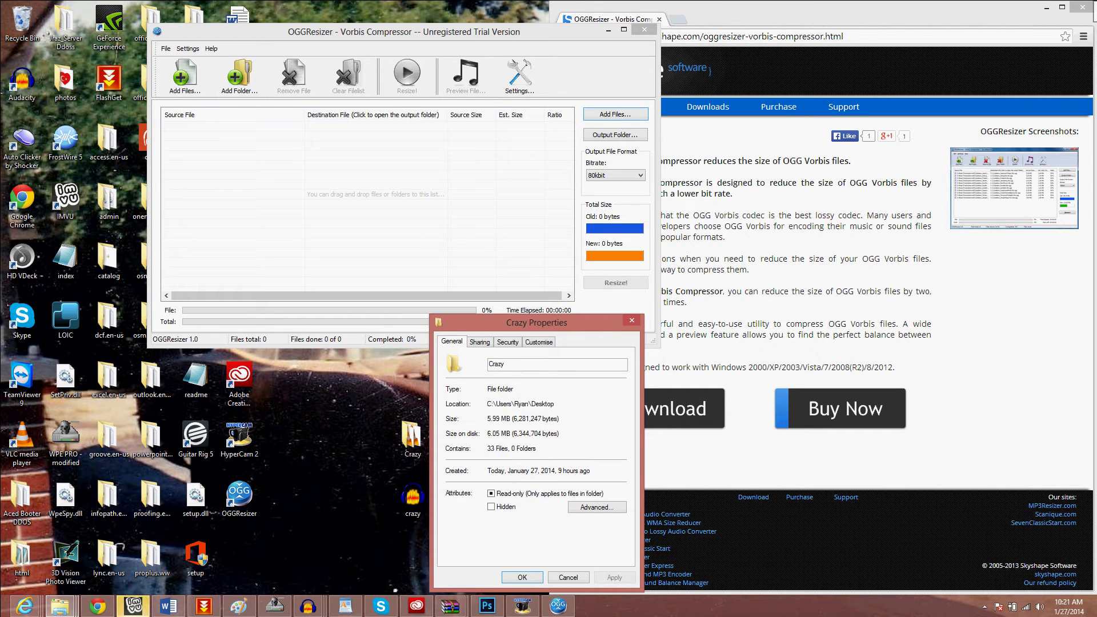
Open Sticky Notes and write the note "6mb for crazy"
{"action": "key", "text": "super"}
{"action": "type", "text": "s"}
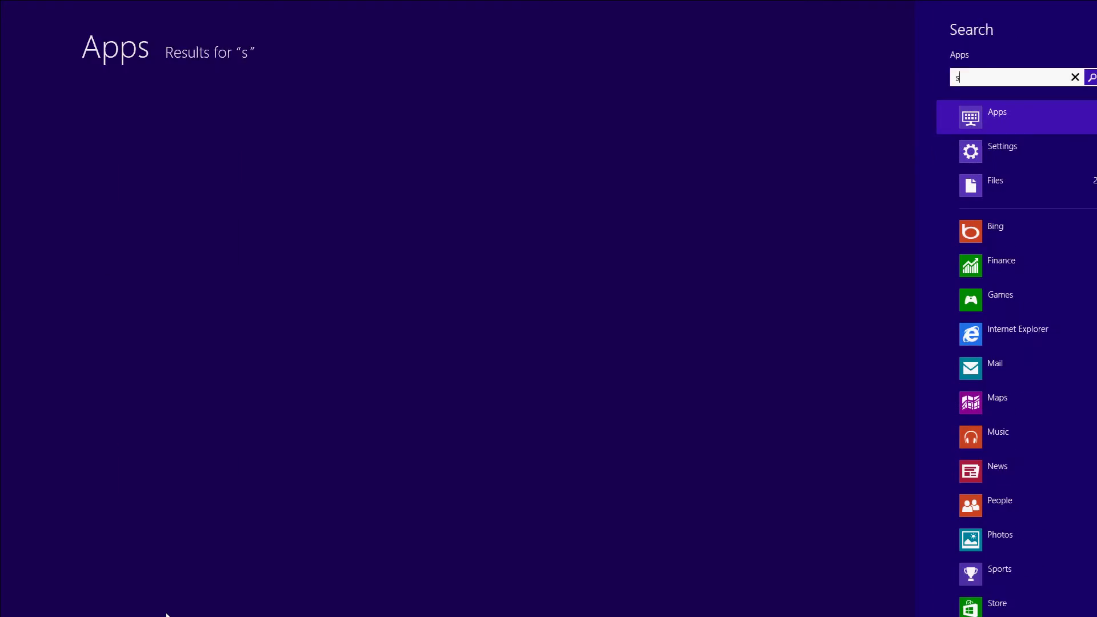
{"action": "type", "text": "tick"}
{"action": "key", "text": "Return"}
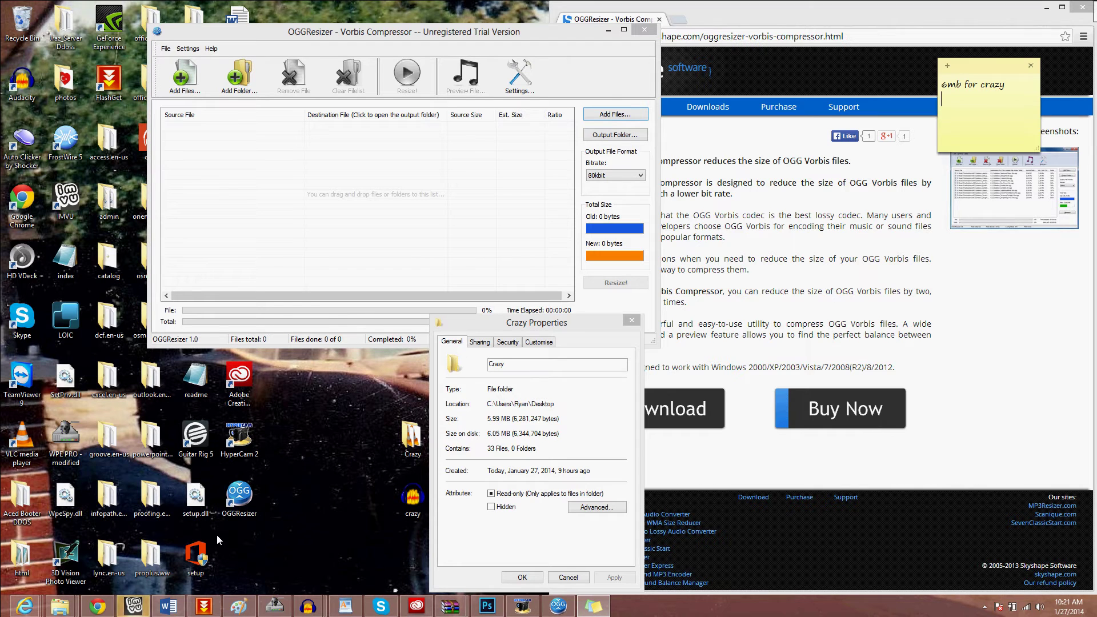
Add crazy01, crazy02 and crazy03 from the Crazy folder to the OGGResizer file list
{"action": "double_click", "coordinate": [403, 453]}
{"action": "left_click_drag", "start_coordinate": [284, 246], "coordinate": [280, 278]}
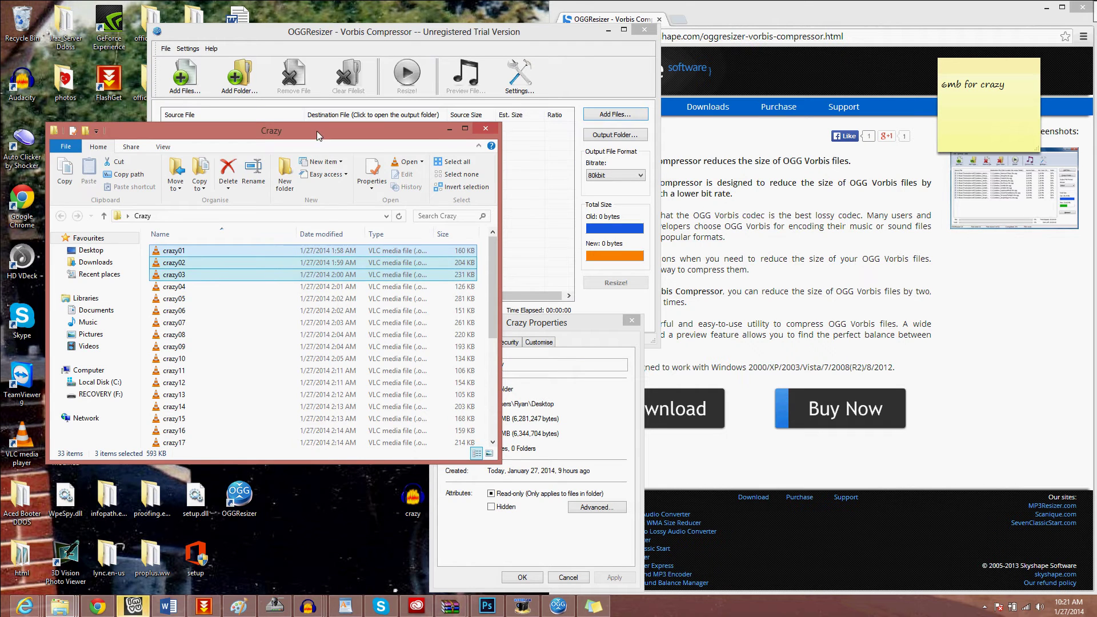
{"action": "left_click_drag", "start_coordinate": [317, 131], "coordinate": [316, 261]}
{"action": "left_click_drag", "start_coordinate": [267, 375], "coordinate": [316, 170]}
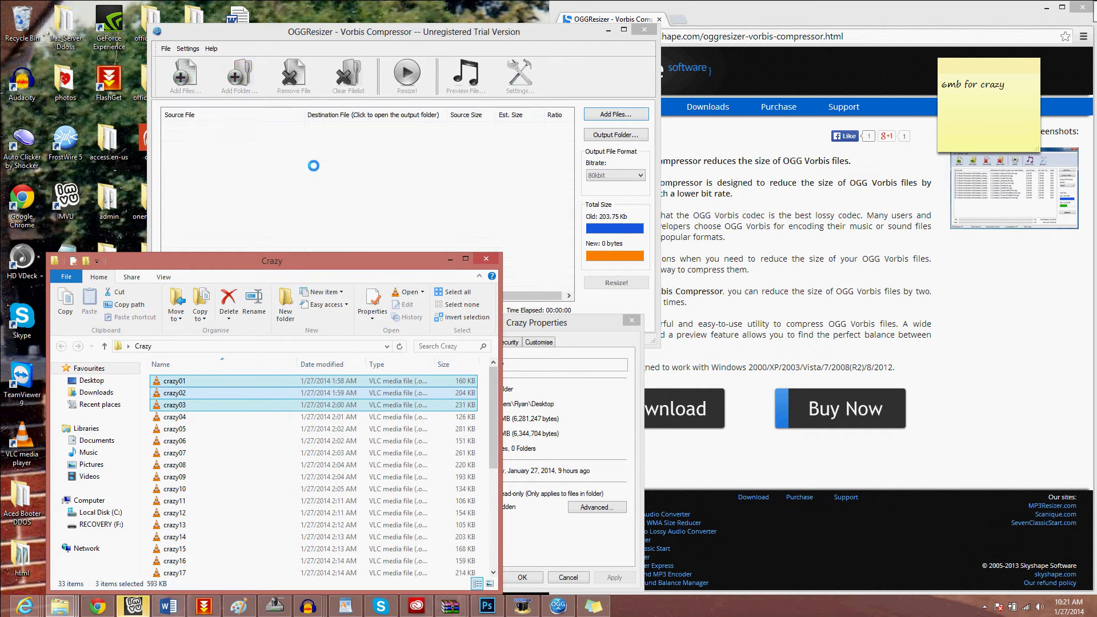
Set the output bitrate to 48kbit and resize crazy01 to crazy03
{"action": "left_click", "coordinate": [622, 174]}
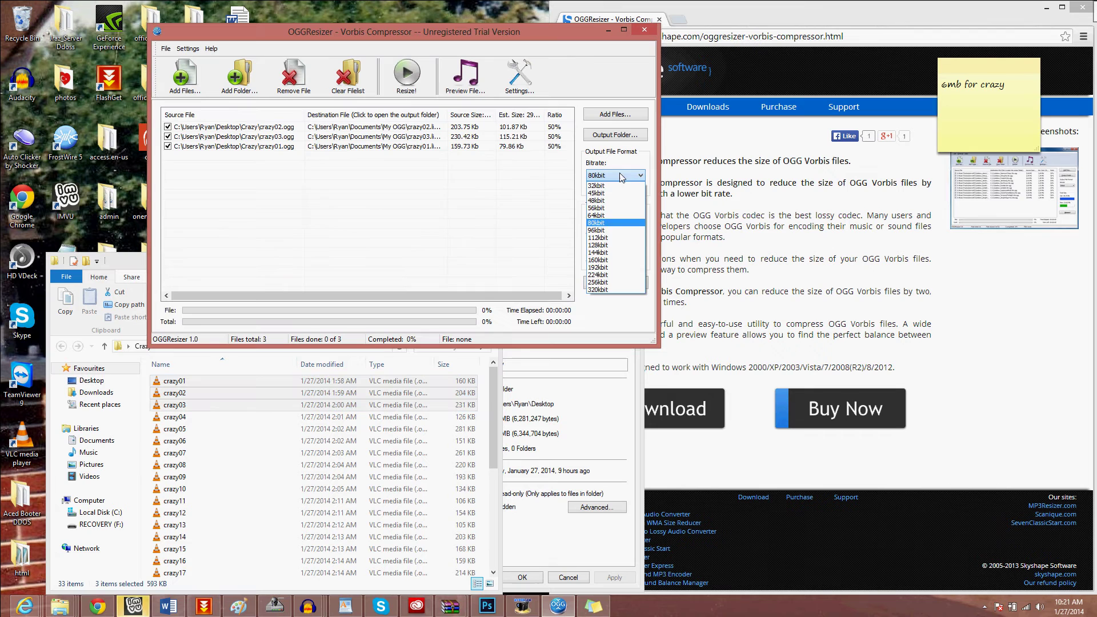
{"action": "left_click", "coordinate": [618, 209]}
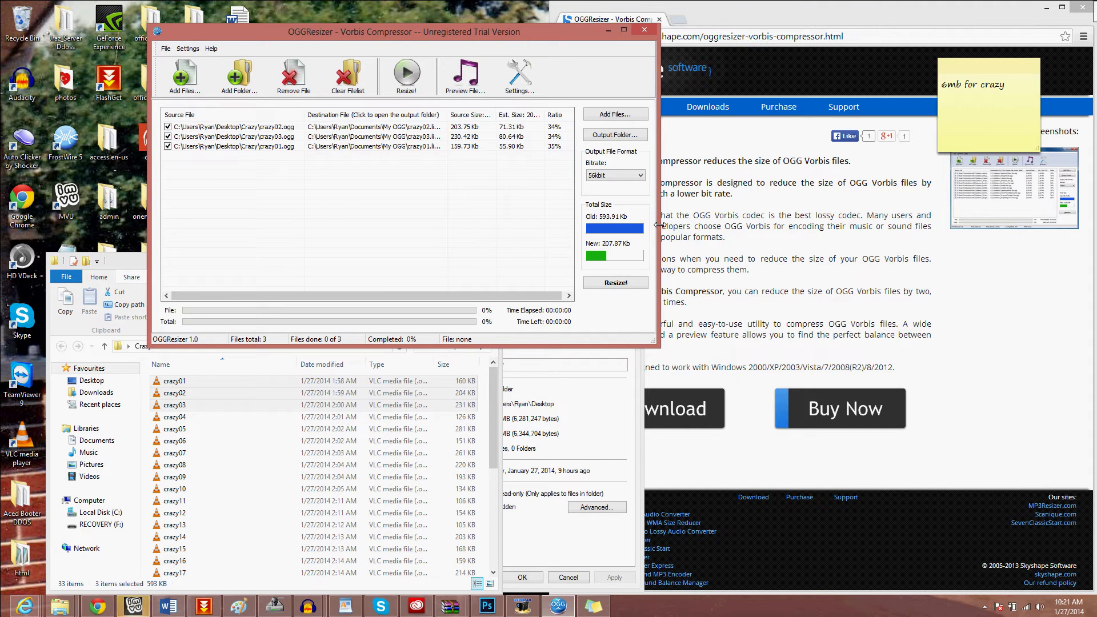
{"action": "left_click", "coordinate": [630, 177]}
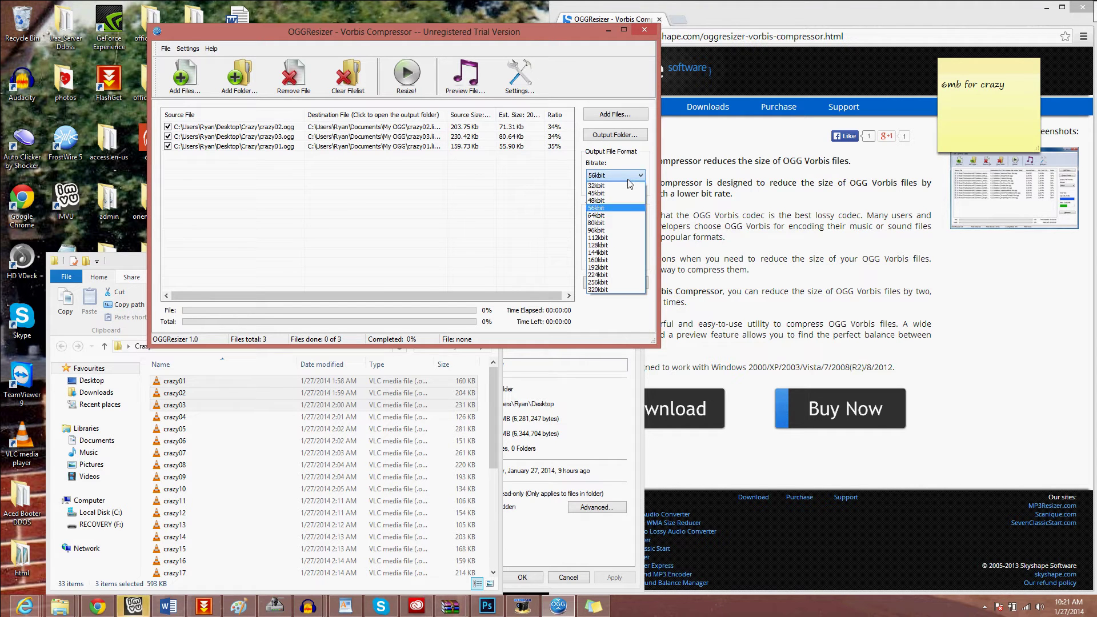
{"action": "left_click", "coordinate": [625, 202]}
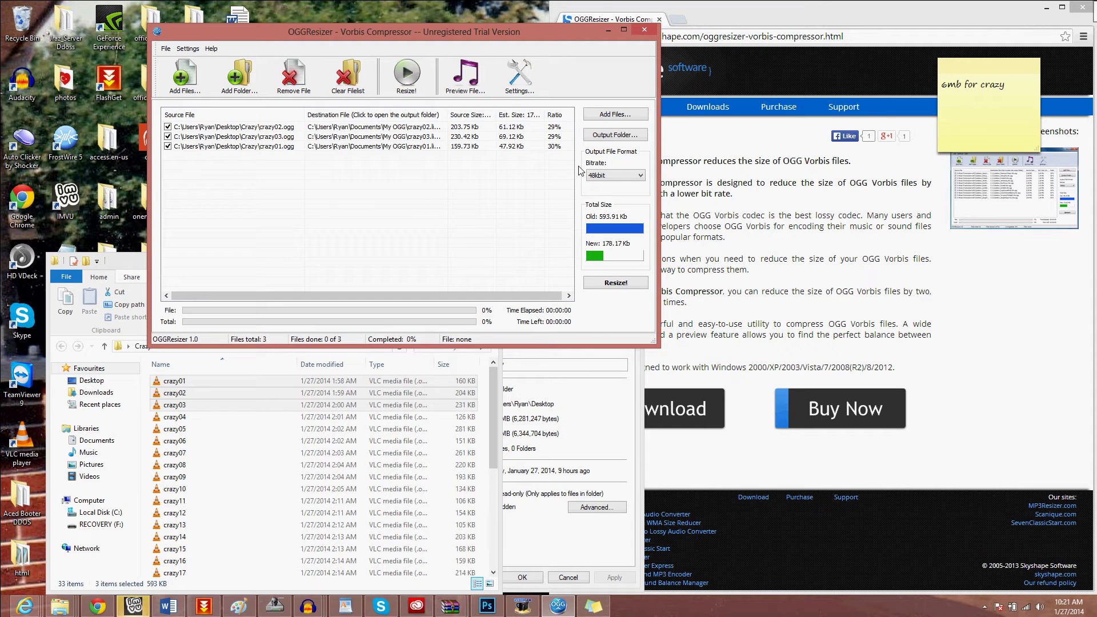
{"action": "left_click", "coordinate": [615, 283]}
Replace the contents of the file list with crazy04, crazy05 and crazy06 and resize them
{"action": "left_click", "coordinate": [357, 92]}
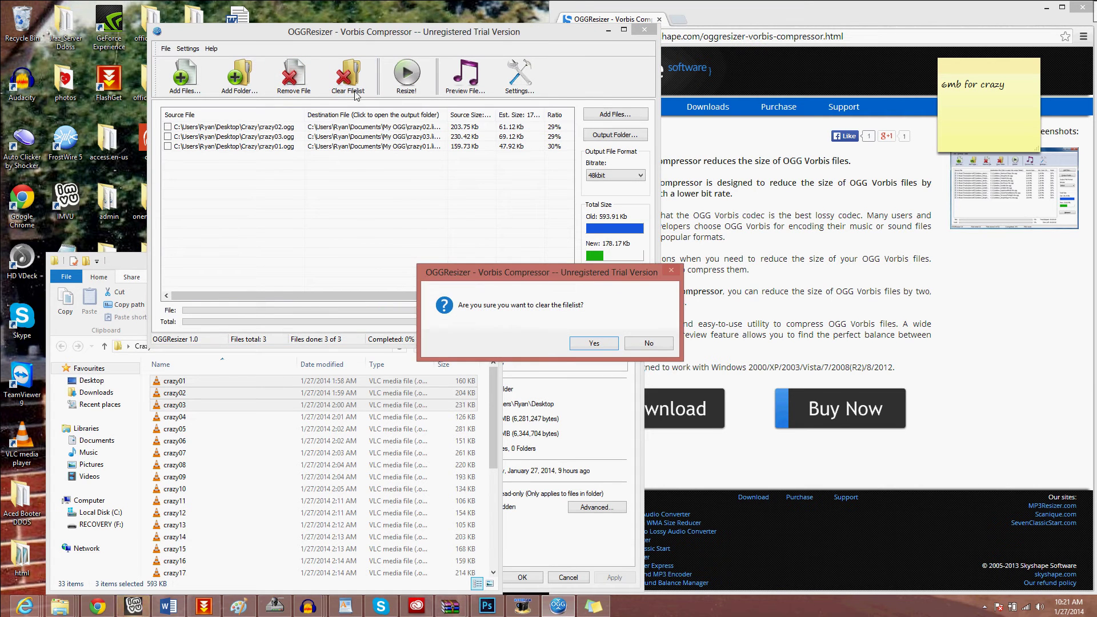
{"action": "left_click", "coordinate": [594, 343]}
{"action": "left_click_drag", "start_coordinate": [377, 417], "coordinate": [537, 178]}
{"action": "left_click", "coordinate": [171, 440], "text": "shift"}
{"action": "left_click", "coordinate": [605, 281]}
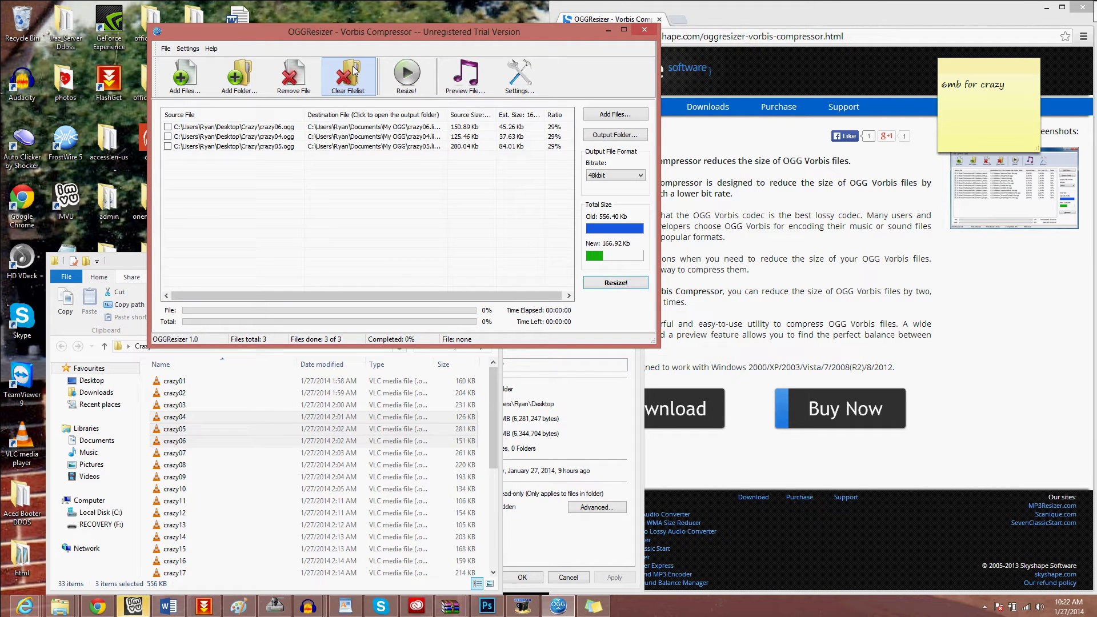
Replace the contents of the file list with crazy07, crazy08 and crazy09 and resize them
{"action": "left_click", "coordinate": [354, 71]}
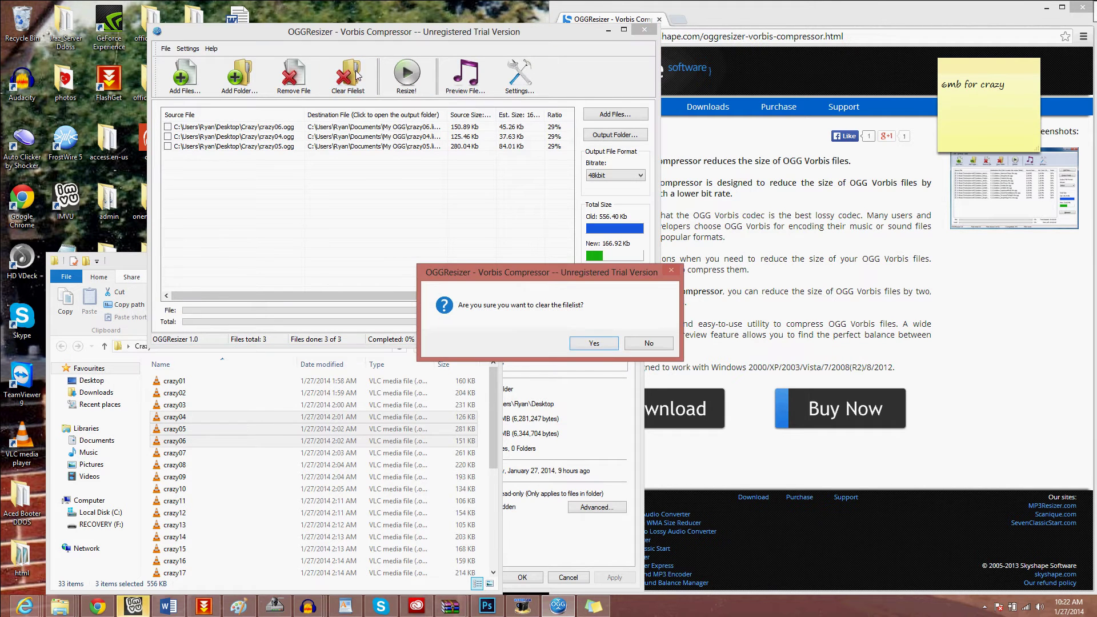
{"action": "left_click", "coordinate": [594, 344]}
{"action": "left_click_drag", "start_coordinate": [224, 451], "coordinate": [338, 217]}
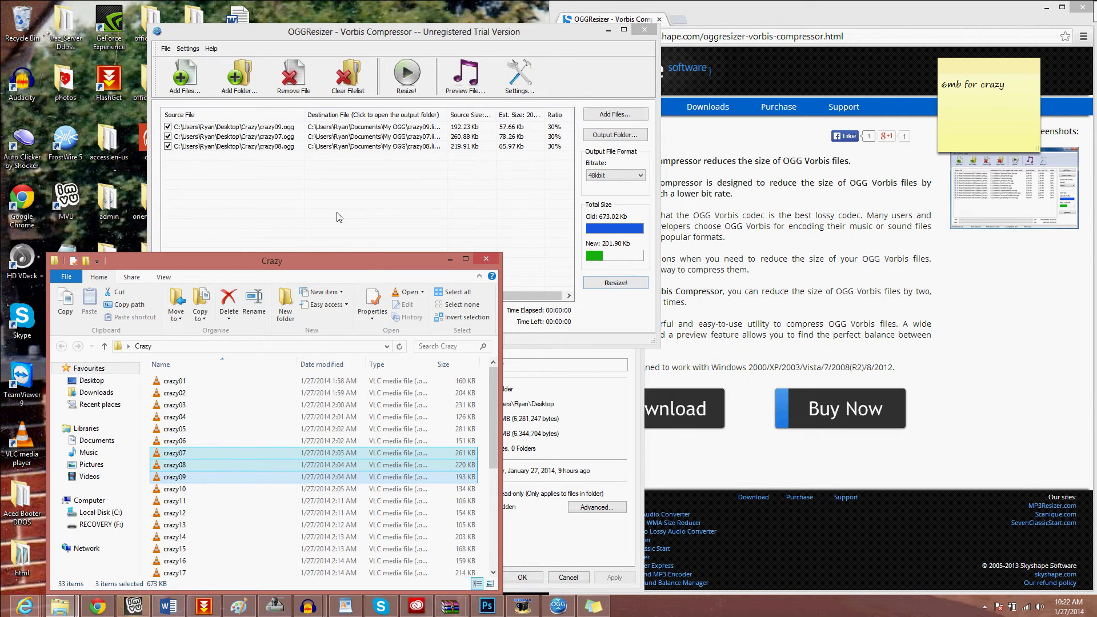
{"action": "left_click", "coordinate": [615, 282]}
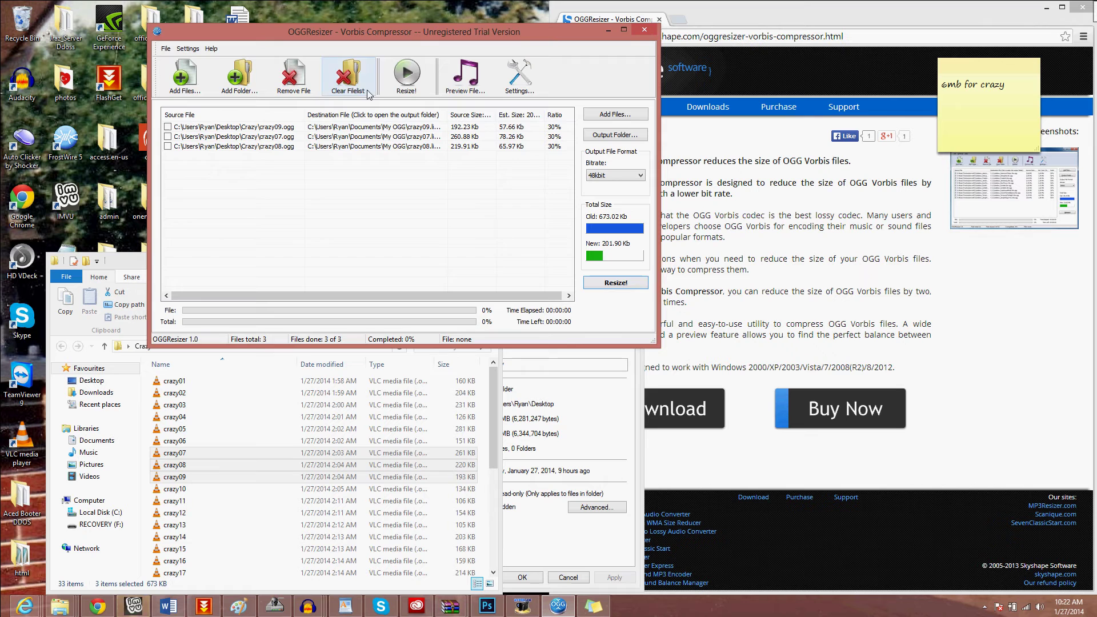
Replace the contents of the file list with crazy10, crazy11 and crazy12 and resize them
{"action": "left_click", "coordinate": [347, 76]}
{"action": "left_click", "coordinate": [591, 344]}
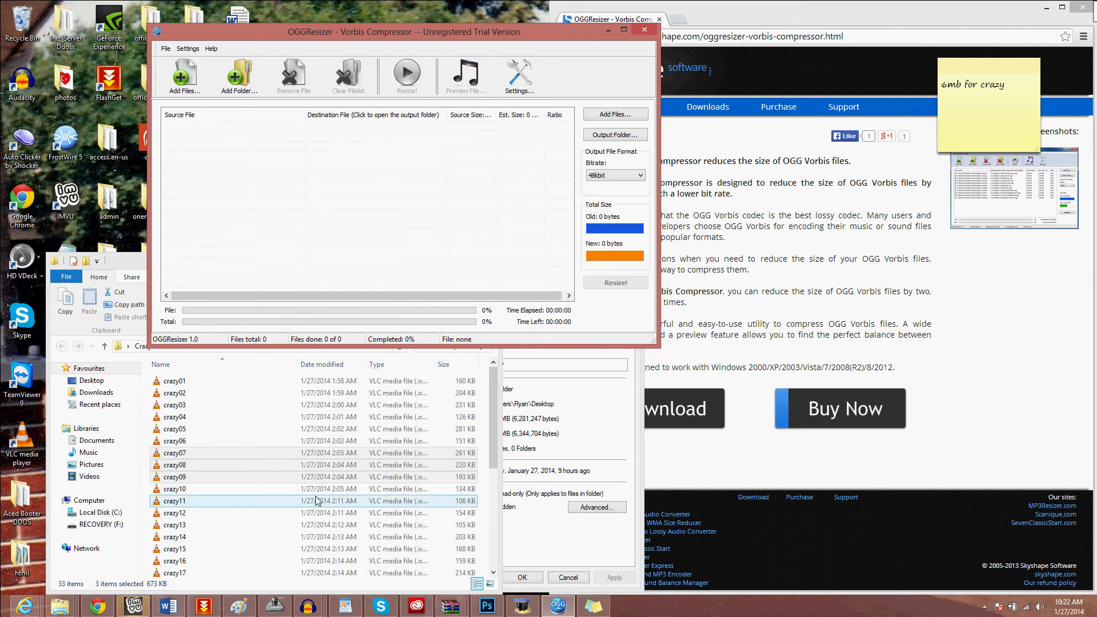
{"action": "left_click_drag", "start_coordinate": [289, 491], "coordinate": [365, 217]}
{"action": "left_click", "coordinate": [634, 282]}
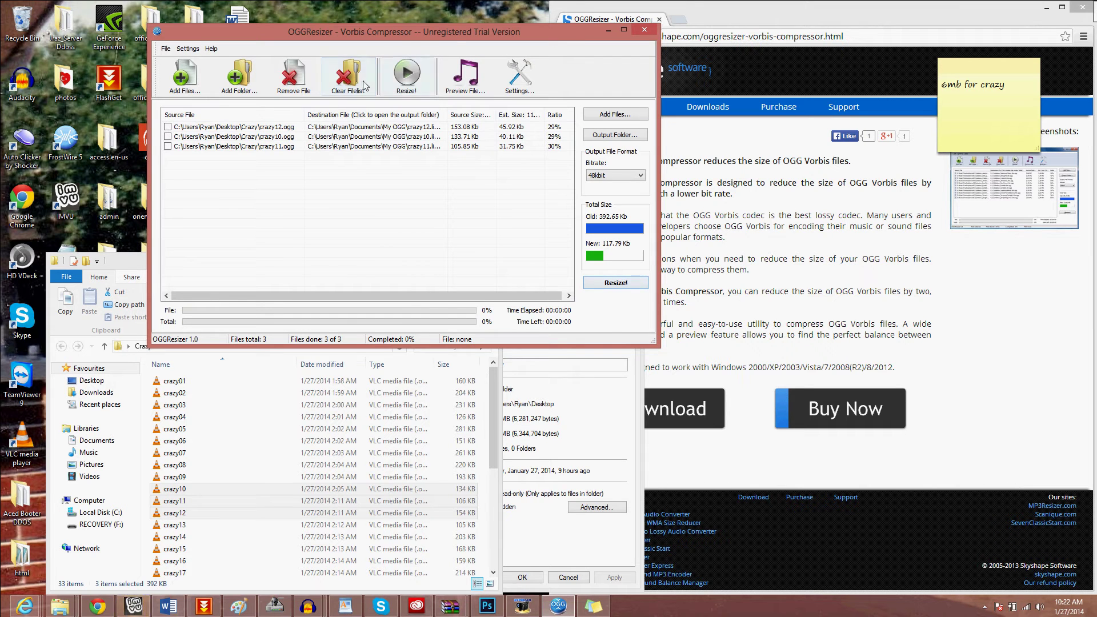
Replace the contents of the file list with crazy13, crazy14 and crazy15 and resize them
{"action": "left_click", "coordinate": [365, 85]}
{"action": "left_click", "coordinate": [597, 347]}
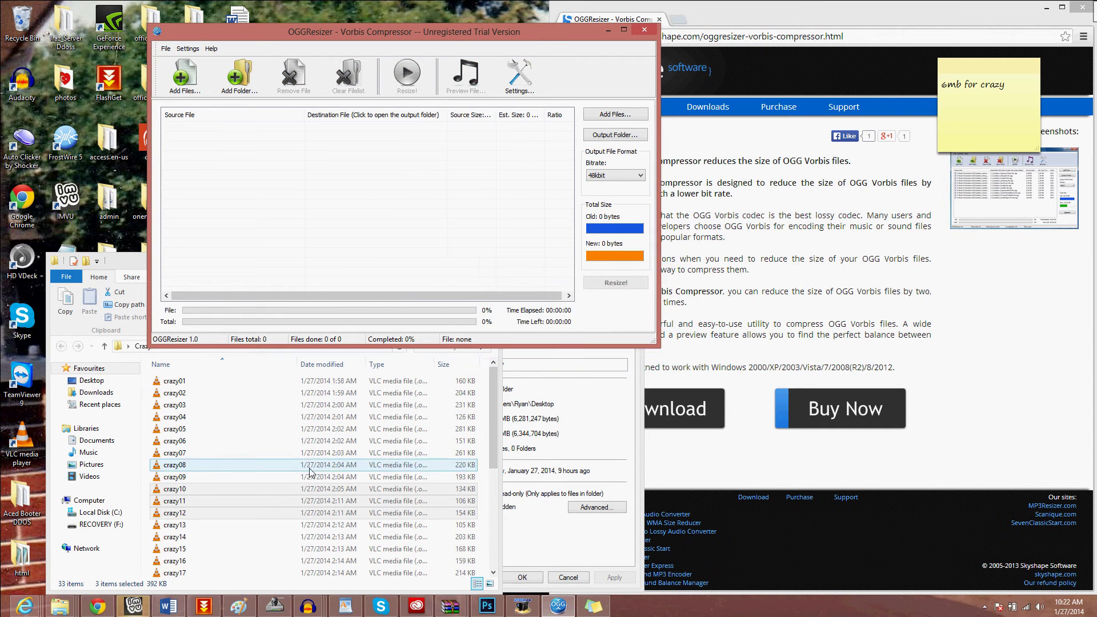
{"action": "left_click_drag", "start_coordinate": [257, 527], "coordinate": [362, 220]}
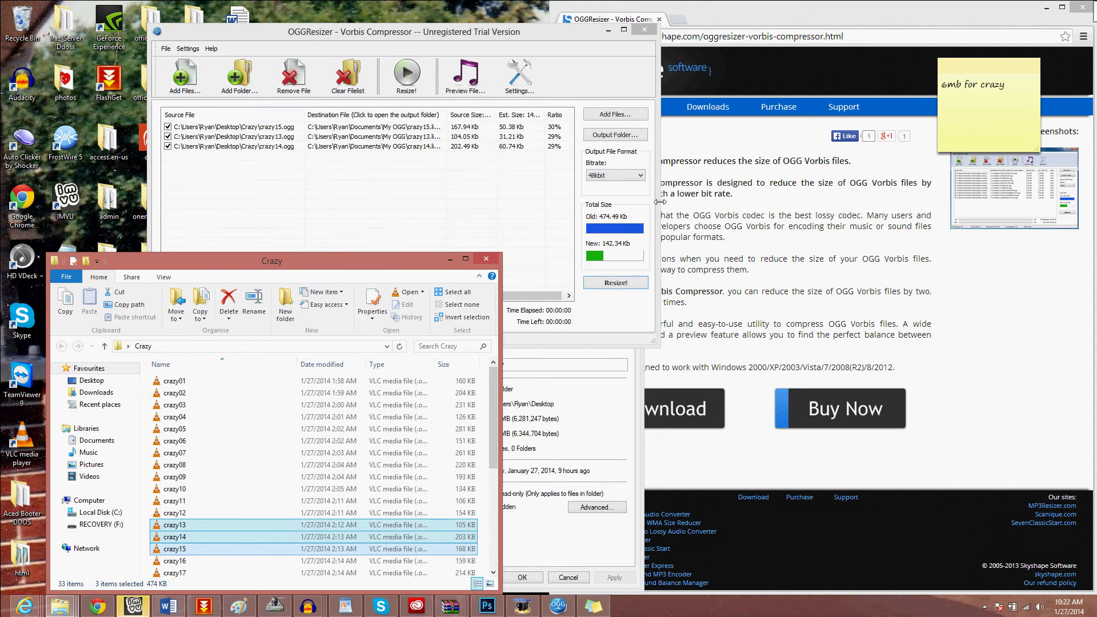
{"action": "left_click", "coordinate": [632, 280]}
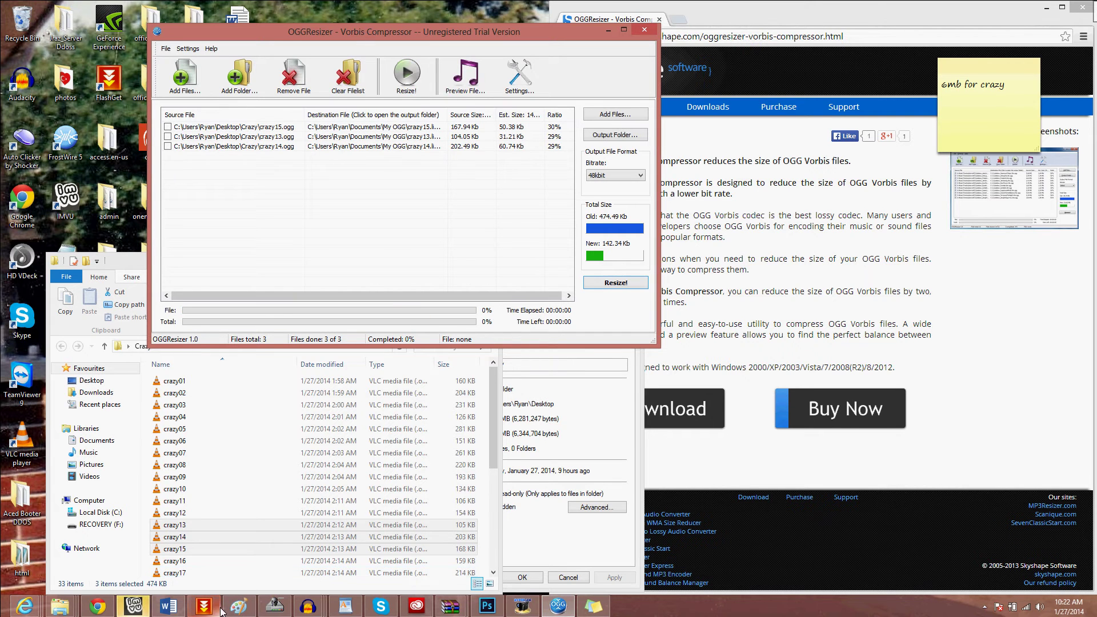
Replace the contents of the file list with crazy16, crazy17 and crazy18 and resize them
{"action": "left_click", "coordinate": [347, 75]}
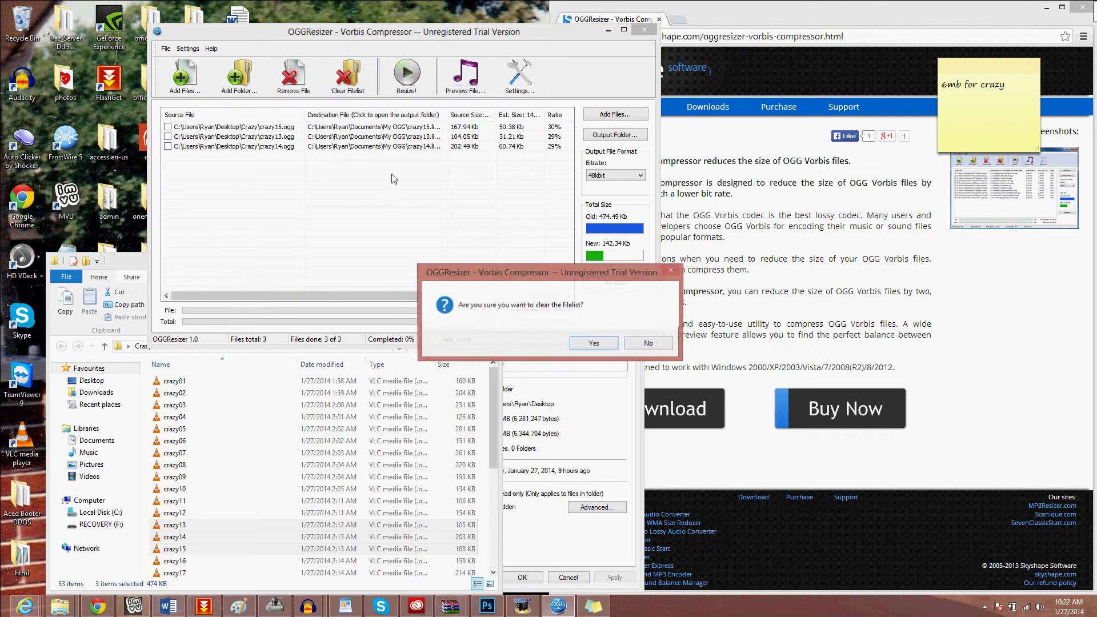
{"action": "left_click", "coordinate": [592, 343]}
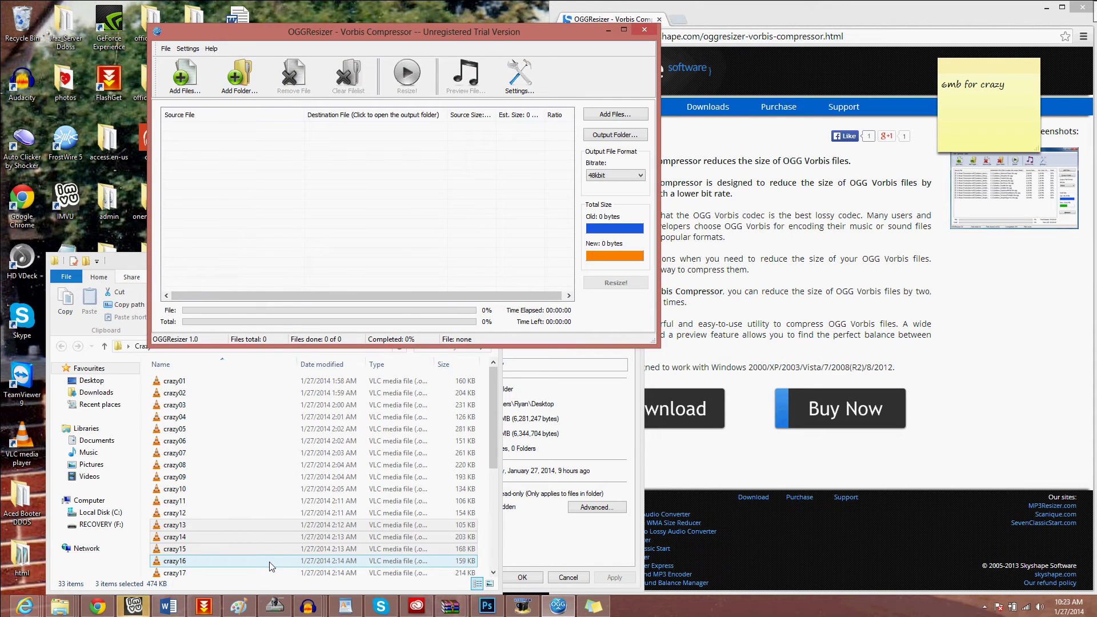
{"action": "left_click_drag", "start_coordinate": [270, 566], "coordinate": [331, 211]}
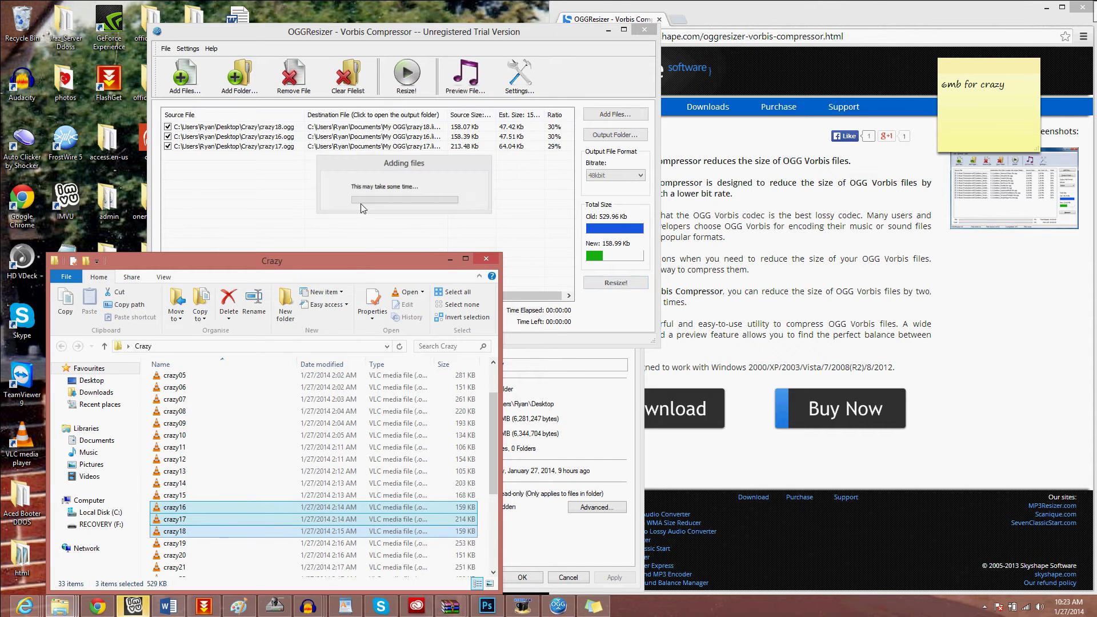
{"action": "left_click", "coordinate": [638, 287]}
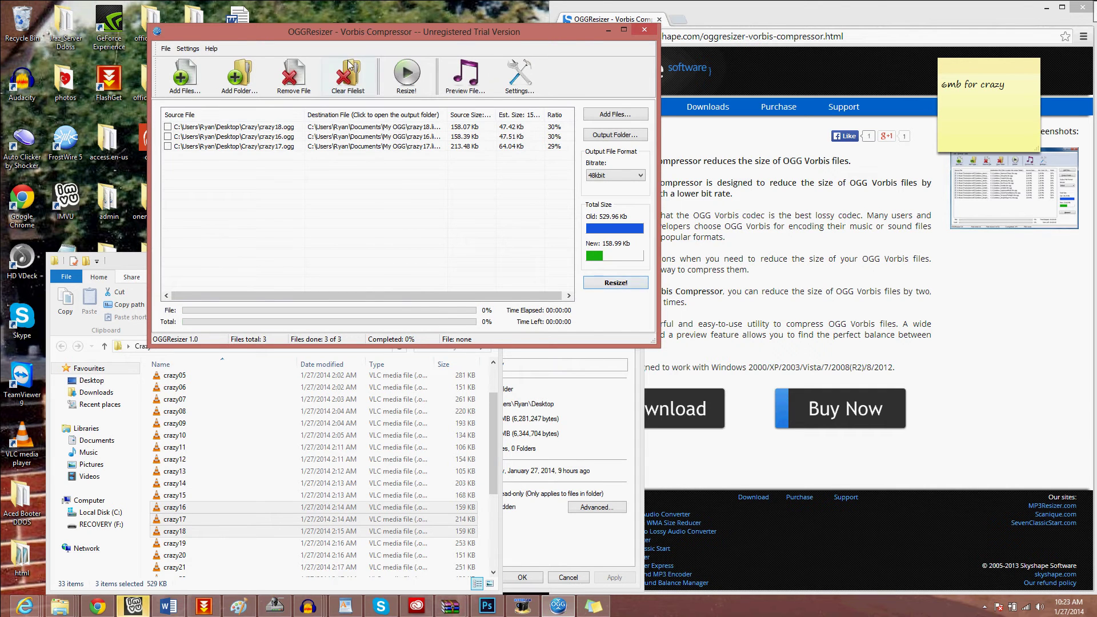
Replace the contents of the file list with crazy19, crazy20 and crazy21 and resize them
{"action": "left_click", "coordinate": [349, 67]}
{"action": "left_click", "coordinate": [607, 349]}
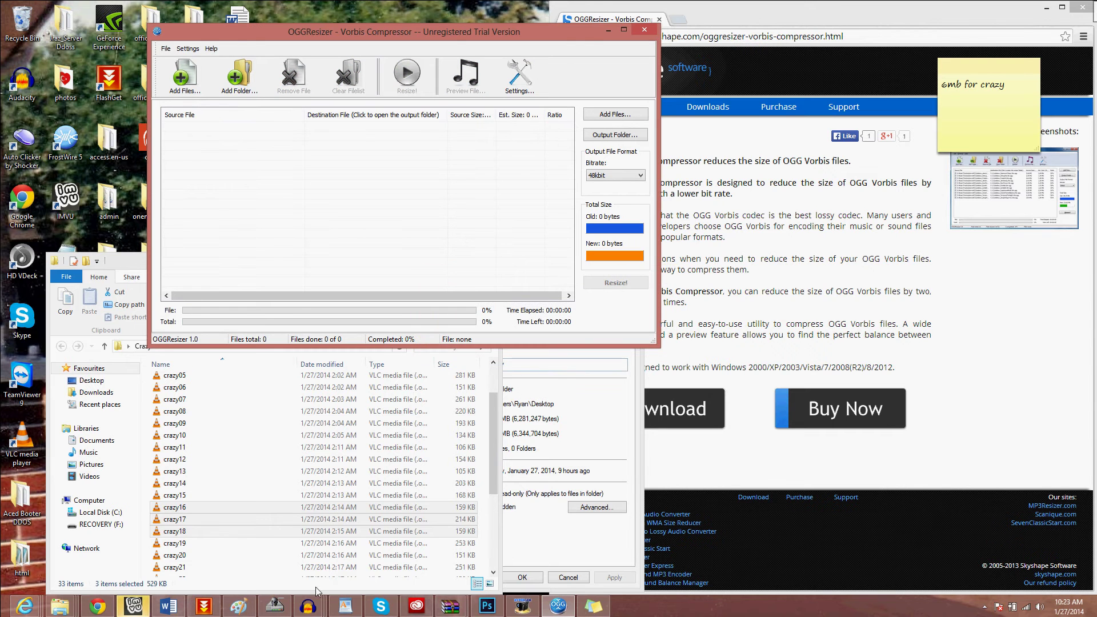
{"action": "left_click", "coordinate": [248, 543]}
{"action": "left_click", "coordinate": [250, 571], "text": "shift"}
{"action": "left_click_drag", "start_coordinate": [250, 571], "coordinate": [379, 172]}
{"action": "left_click", "coordinate": [633, 290]}
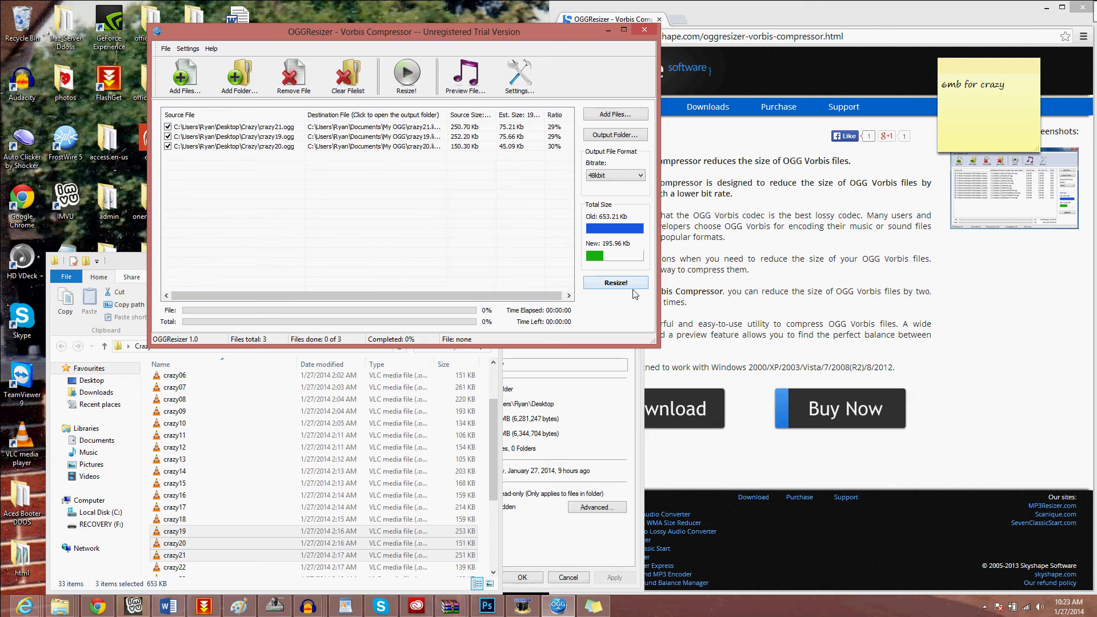
{"action": "left_click", "coordinate": [633, 288]}
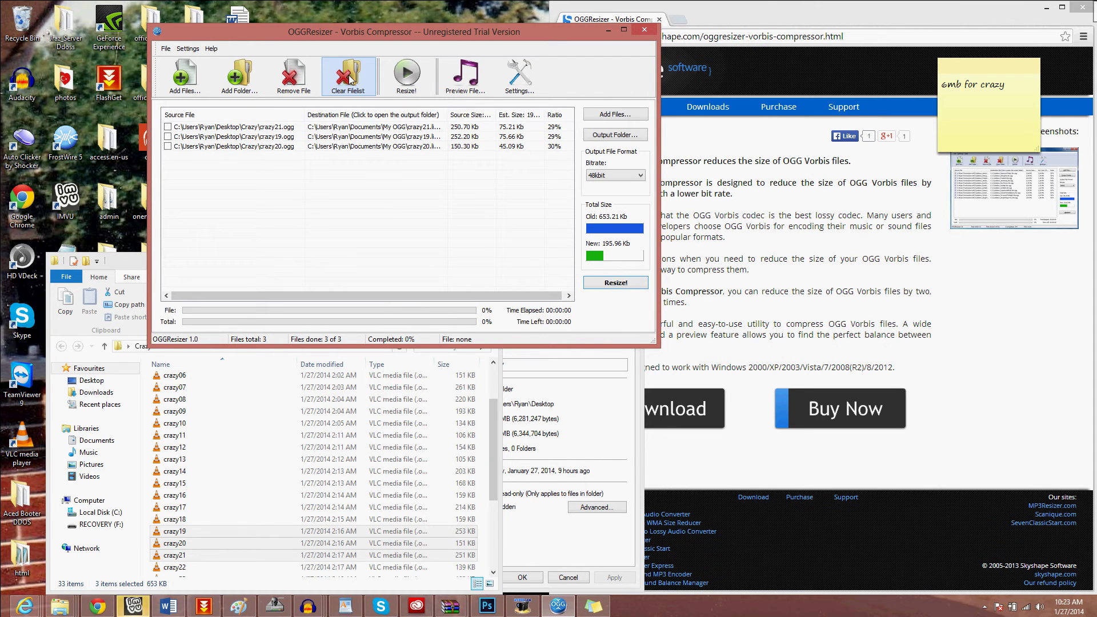
Replace the contents of the file list with crazy22, crazy23 and crazy24 and resize them
{"action": "left_click", "coordinate": [349, 79]}
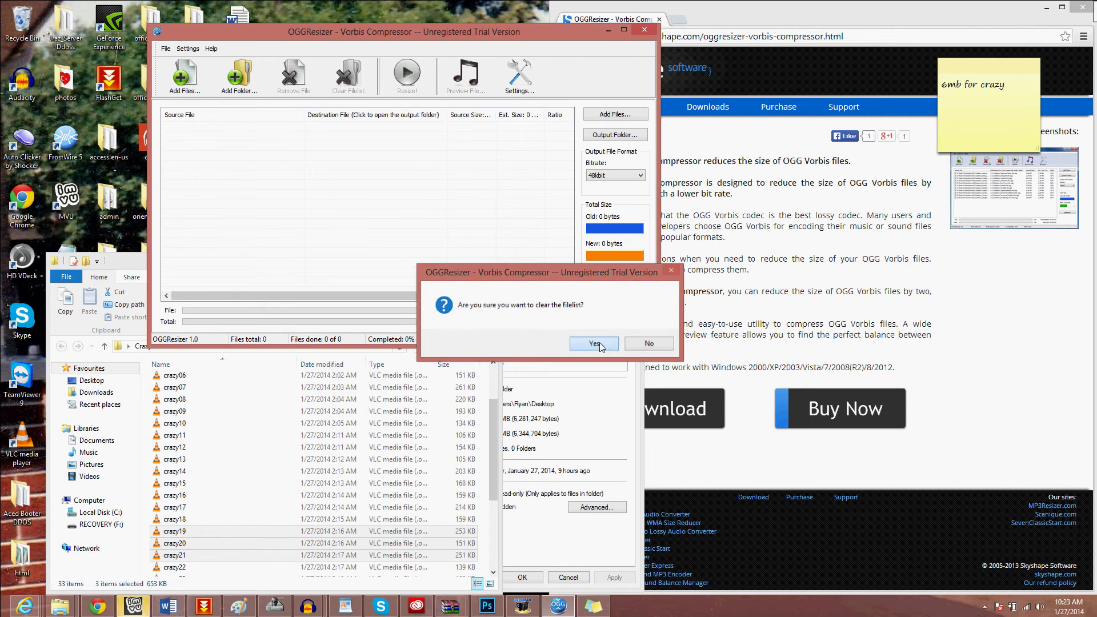
{"action": "left_click", "coordinate": [594, 343]}
{"action": "left_click_drag", "start_coordinate": [378, 567], "coordinate": [334, 553]}
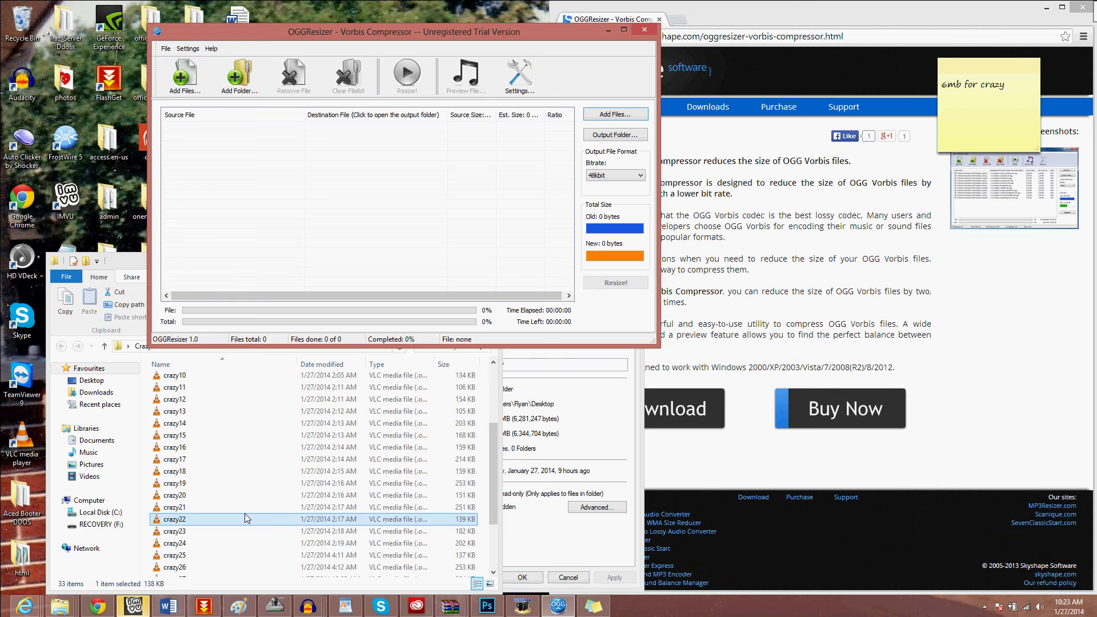
{"action": "mouse_move", "coordinate": [246, 519]}
{"action": "left_mouse_down"}
{"action": "mouse_move", "coordinate": [252, 503]}
{"action": "mouse_move", "coordinate": [245, 521]}
{"action": "left_mouse_up"}
{"action": "left_click", "coordinate": [167, 523]}
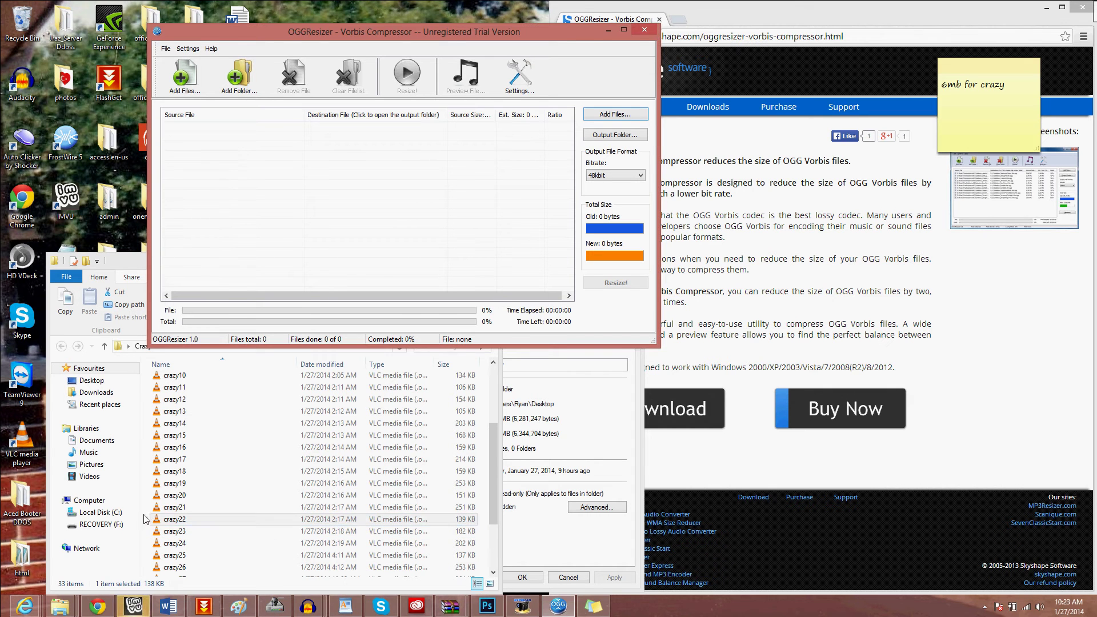
{"action": "left_click", "coordinate": [168, 532], "text": "shift"}
{"action": "left_click", "coordinate": [171, 543], "text": "shift"}
{"action": "left_click_drag", "start_coordinate": [171, 546], "coordinate": [268, 262]}
{"action": "left_click", "coordinate": [625, 288]}
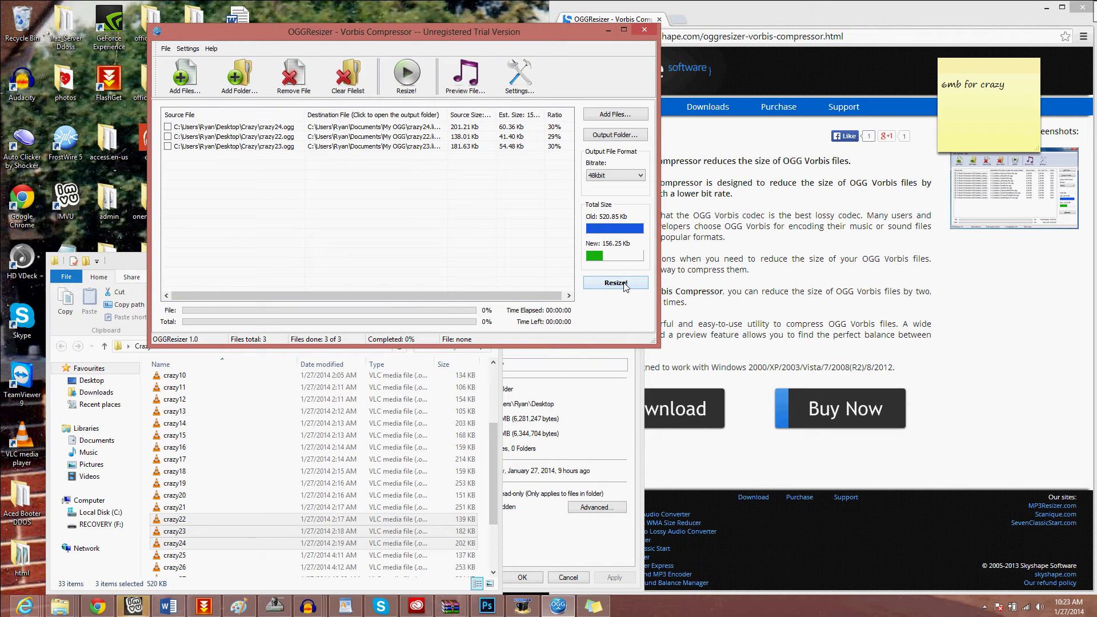
Replace the contents of the file list with crazy25, crazy26 and crazy27 and resize them
{"action": "left_click", "coordinate": [348, 75]}
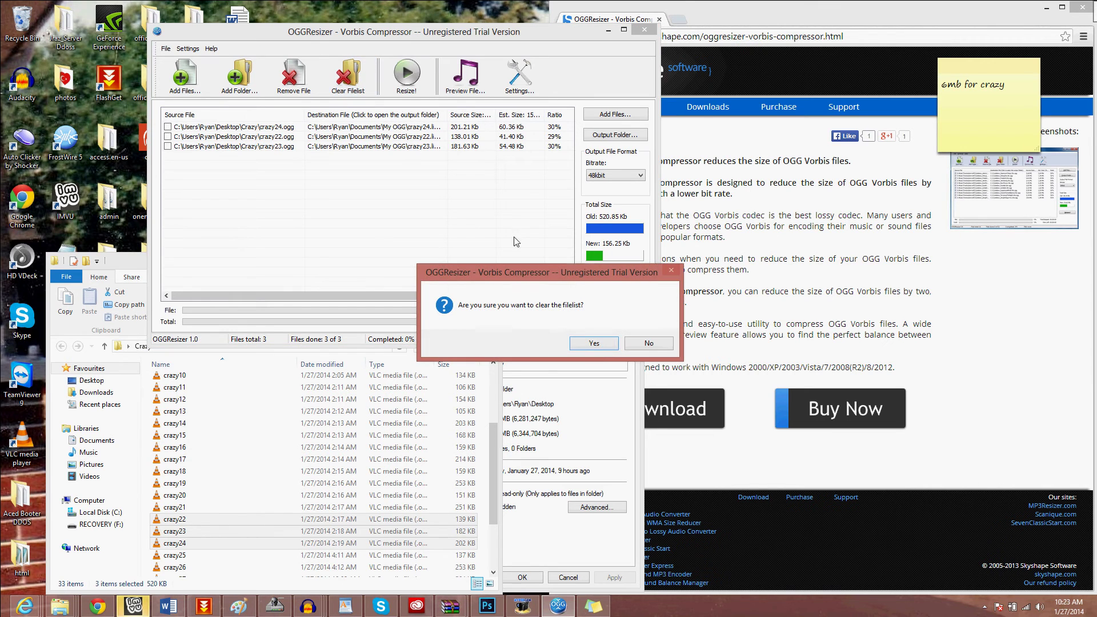
{"action": "left_click", "coordinate": [596, 348]}
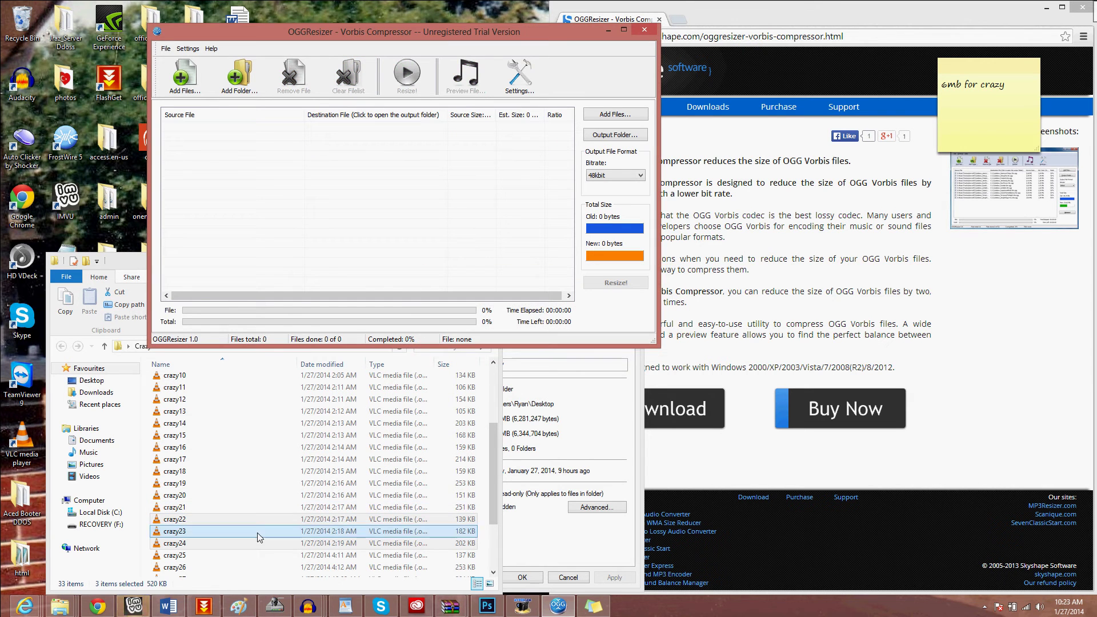
{"action": "mouse_move", "coordinate": [236, 551]}
{"action": "left_mouse_down"}
{"action": "mouse_move", "coordinate": [238, 571]}
{"action": "mouse_move", "coordinate": [236, 538]}
{"action": "left_mouse_up"}
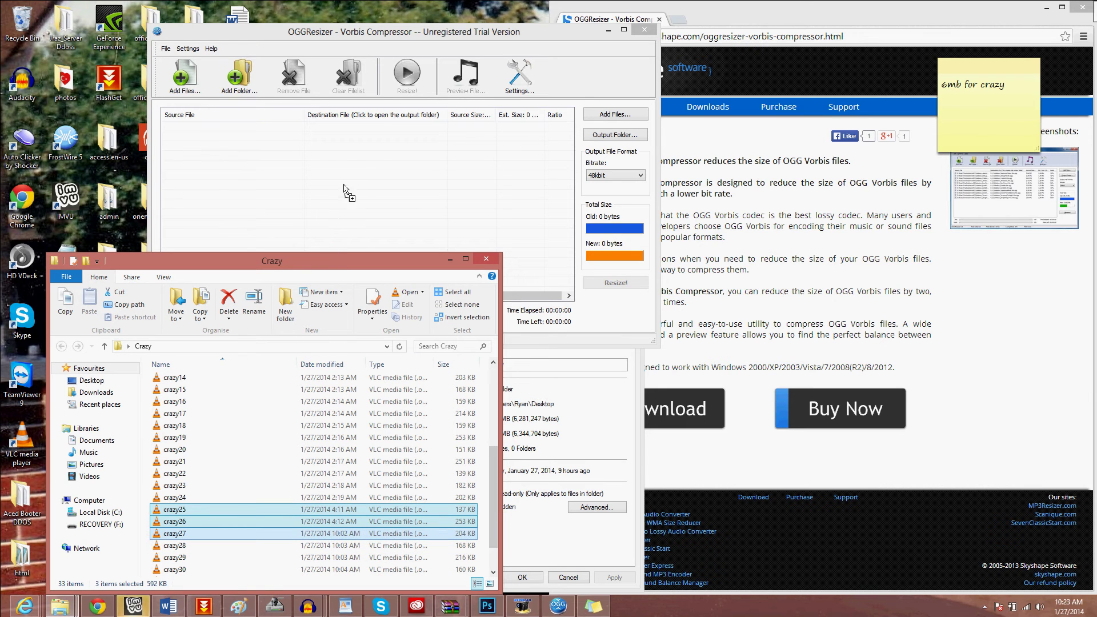
{"action": "left_click_drag", "start_coordinate": [345, 190], "coordinate": [347, 190]}
{"action": "left_click", "coordinate": [622, 283]}
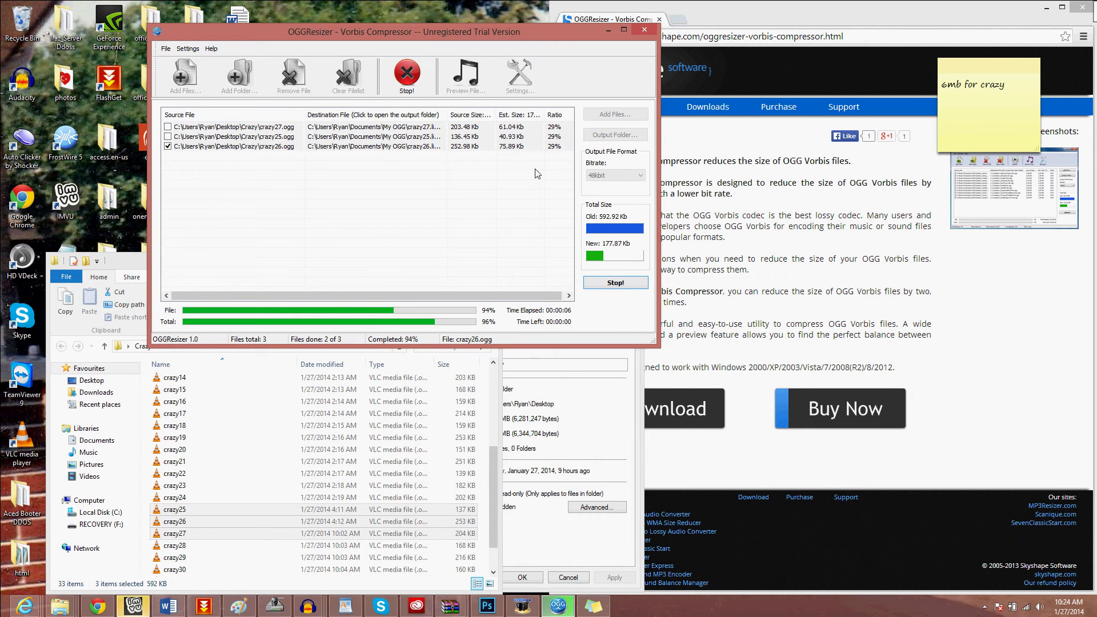
Replace the contents of the file list with crazy28, crazy29 and crazy30 and resize them
{"action": "left_click", "coordinate": [349, 74]}
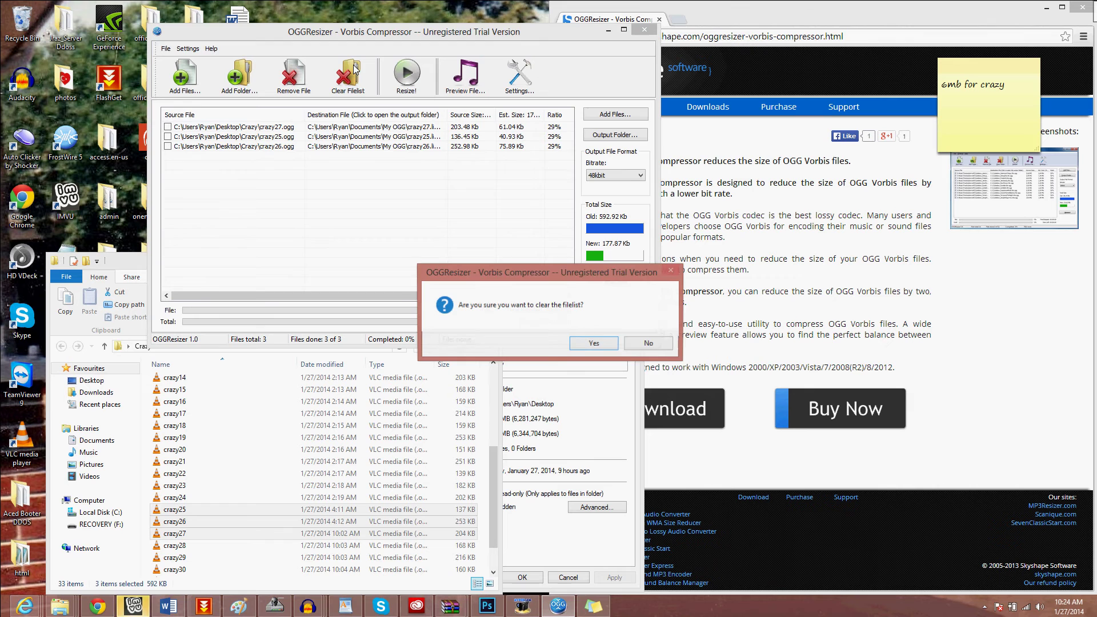
{"action": "left_click", "coordinate": [593, 343]}
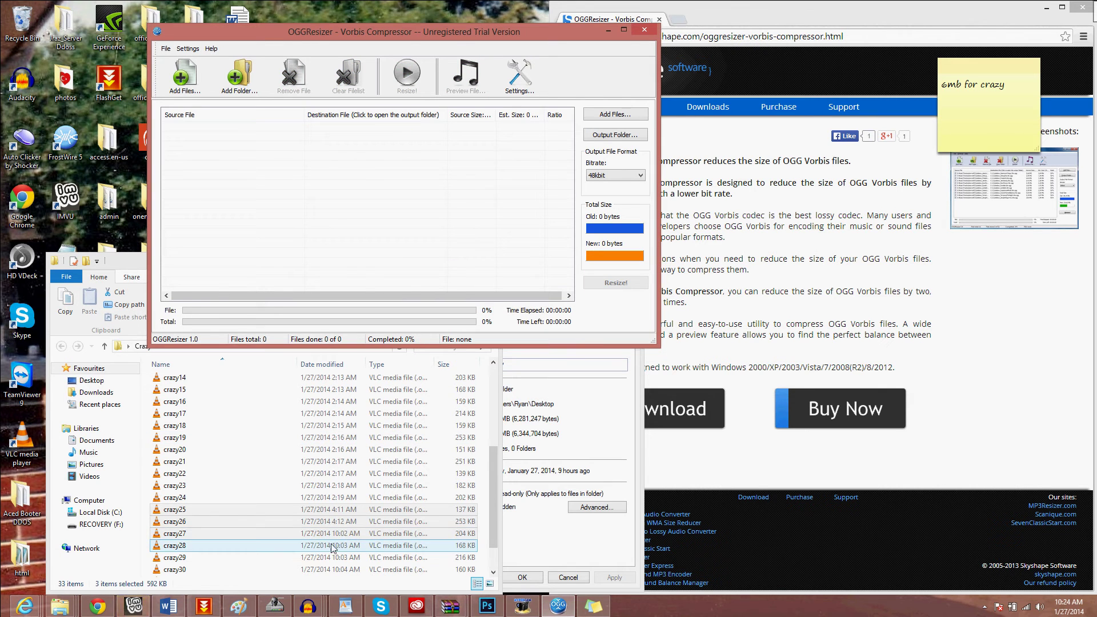
{"action": "left_click_drag", "start_coordinate": [321, 549], "coordinate": [245, 538]}
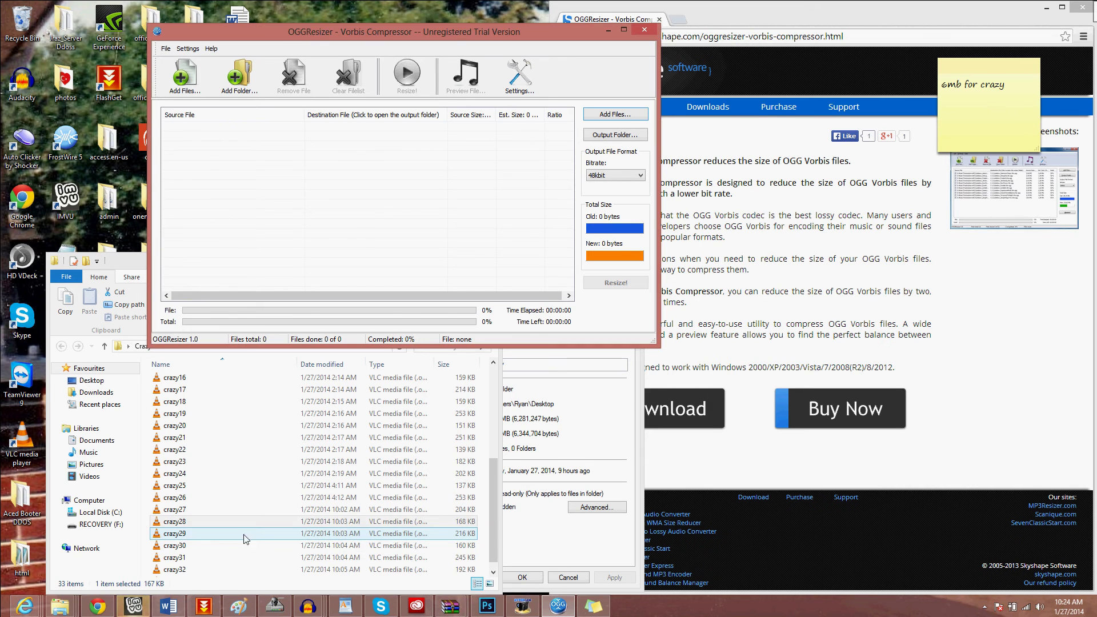
{"action": "left_click", "coordinate": [160, 534]}
{"action": "left_click_drag", "start_coordinate": [149, 517], "coordinate": [320, 195]}
{"action": "left_click", "coordinate": [612, 284]}
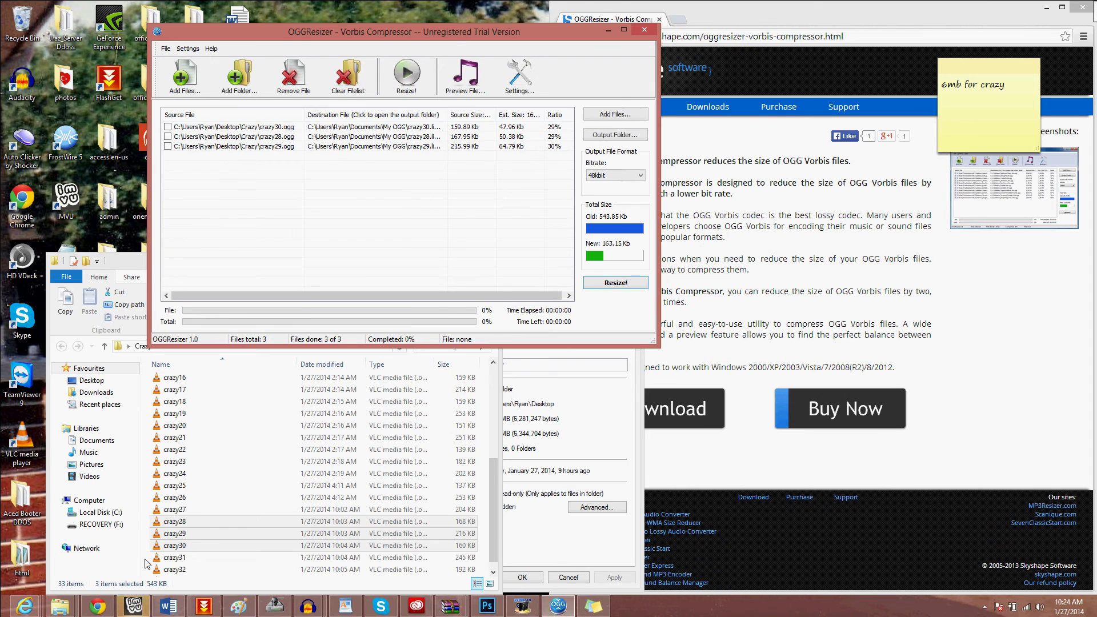
Replace the contents of the file list with crazy31, crazy32 and crazy33 and resize them
{"action": "left_click_drag", "start_coordinate": [145, 560], "coordinate": [276, 252]}
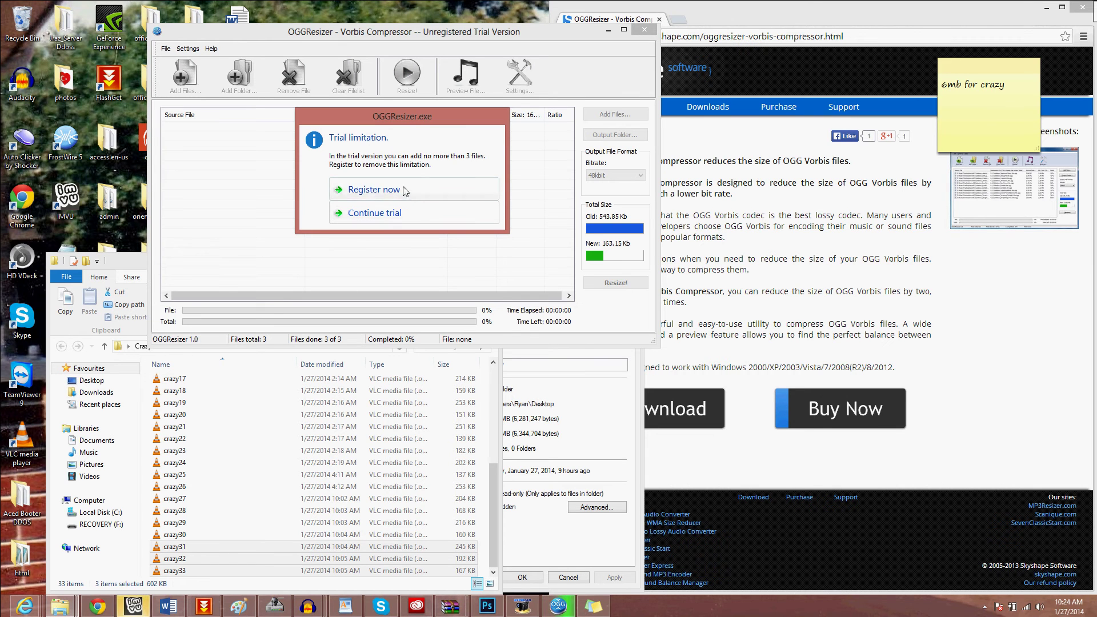
{"action": "left_click", "coordinate": [408, 214]}
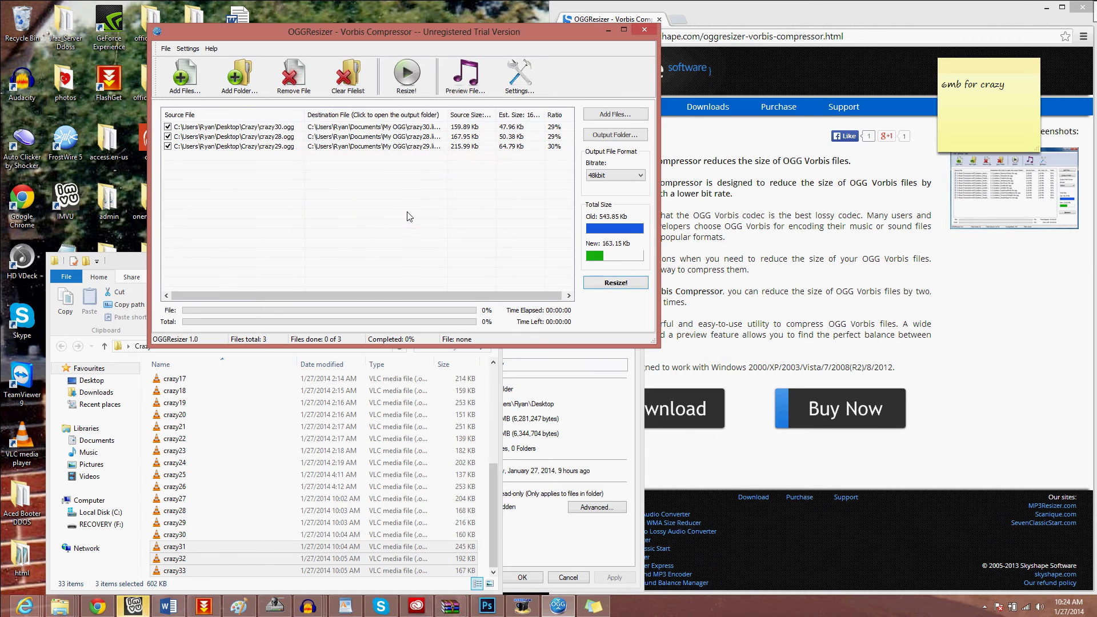
{"action": "left_click", "coordinate": [346, 77]}
{"action": "left_click", "coordinate": [588, 342]}
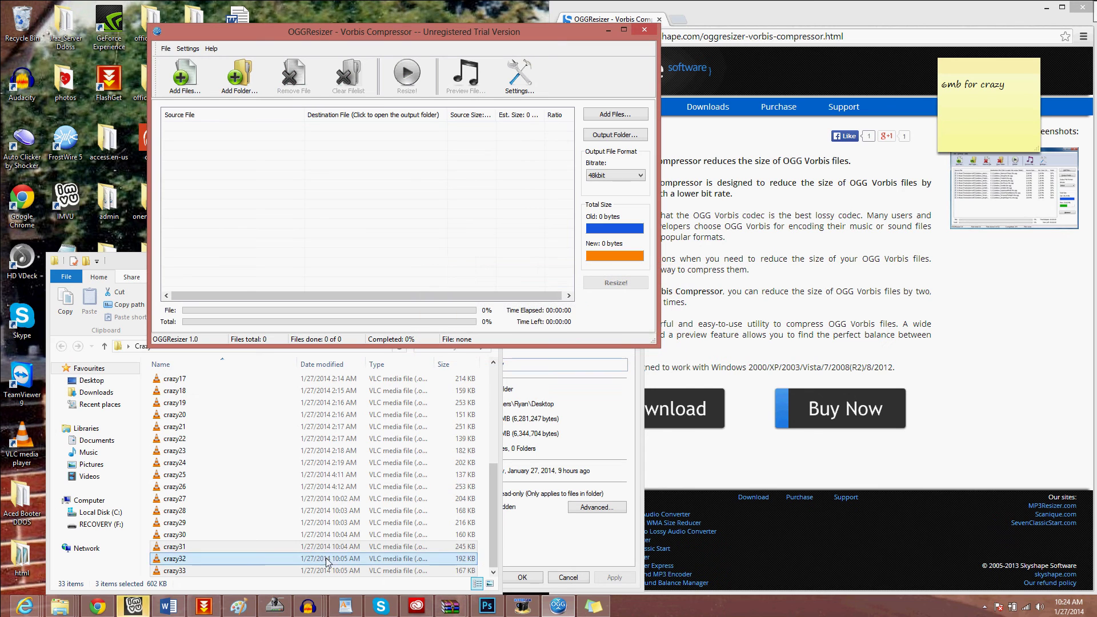
{"action": "left_click_drag", "start_coordinate": [162, 558], "coordinate": [565, 237]}
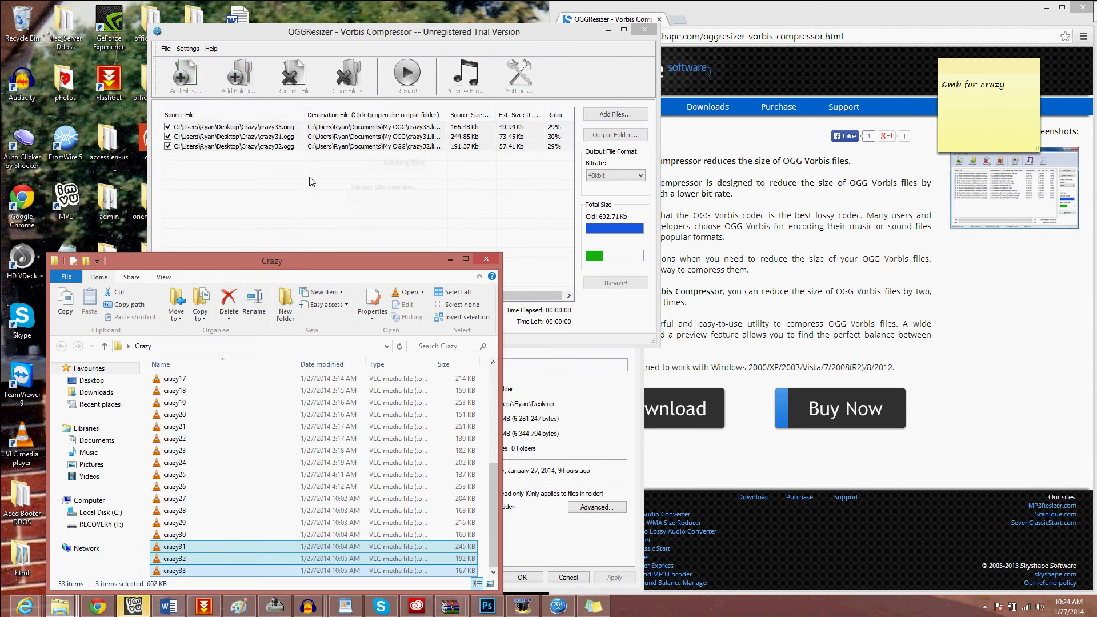
{"action": "left_click", "coordinate": [627, 289]}
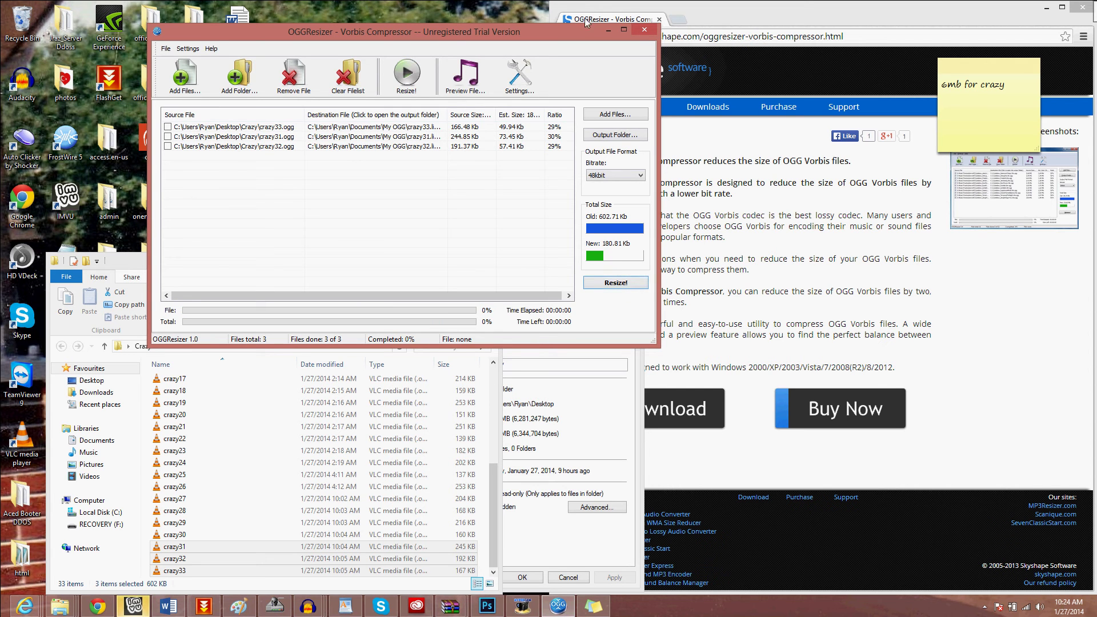
Cut all the compressed .lite files from the My OGG folder in the Documents library
{"action": "left_click", "coordinate": [608, 29]}
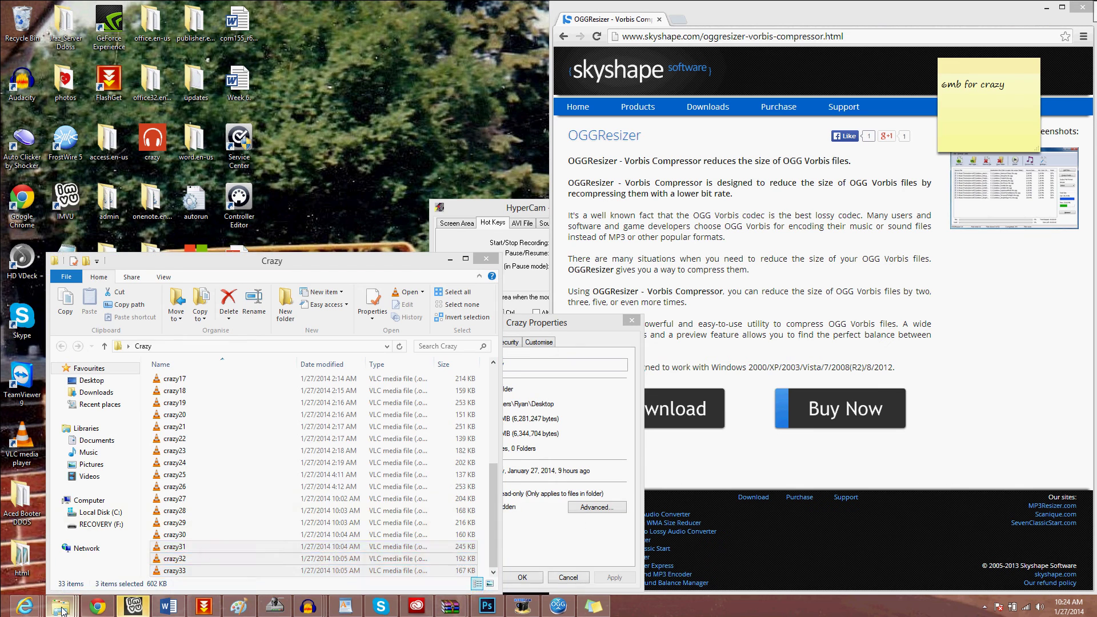
{"action": "mouse_move", "coordinate": [60, 605]}
{"action": "left_click", "coordinate": [87, 564]}
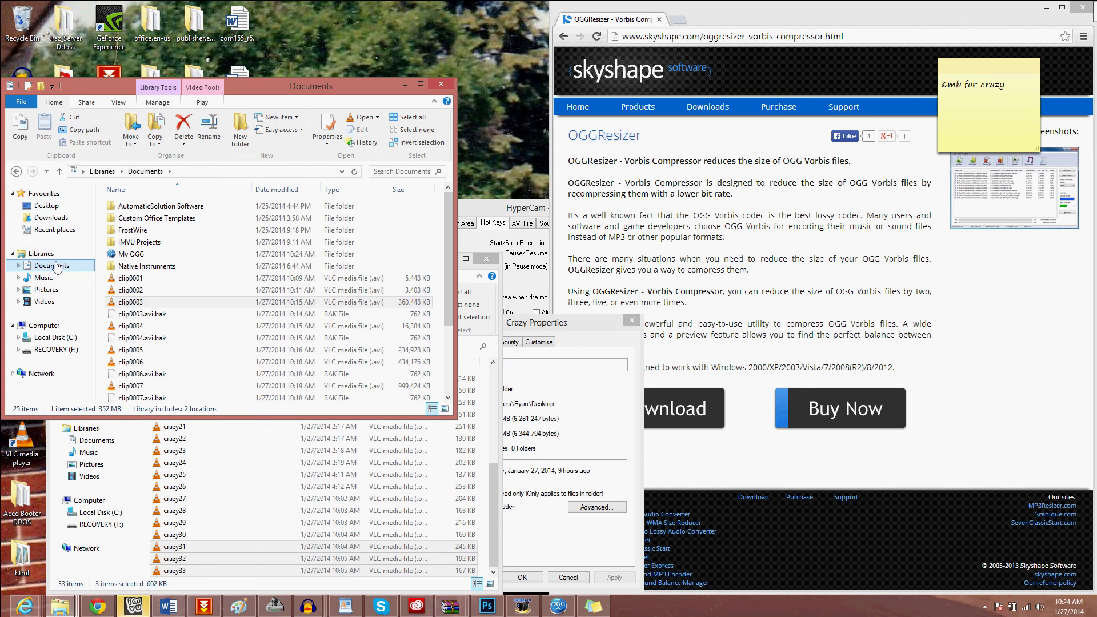
{"action": "double_click", "coordinate": [137, 257]}
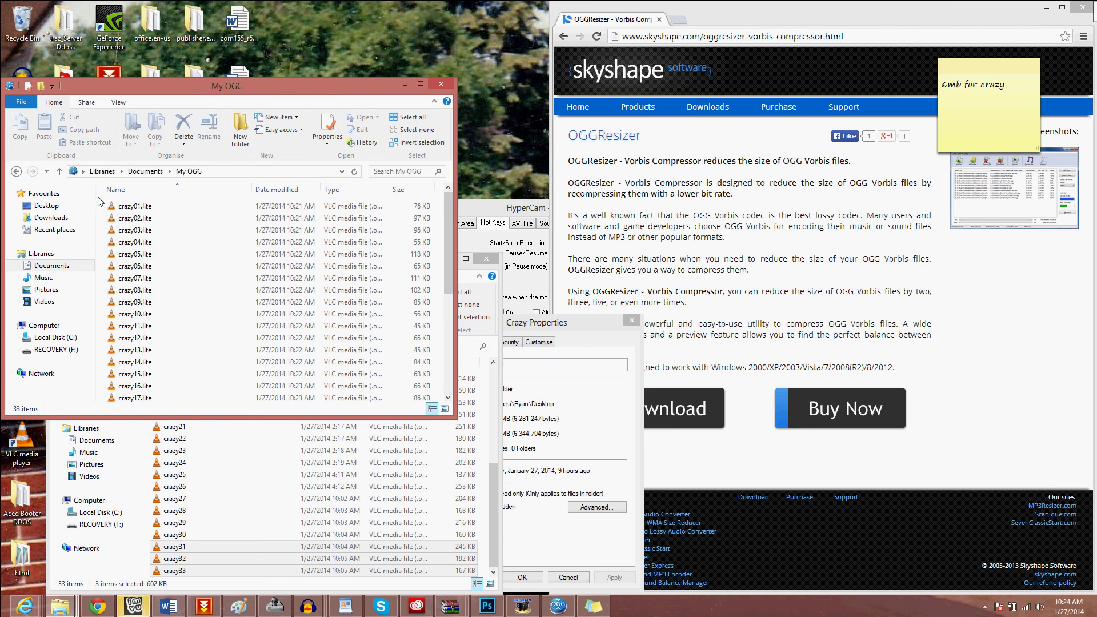
{"action": "left_click_drag", "start_coordinate": [103, 210], "coordinate": [167, 486]}
{"action": "right_click", "coordinate": [185, 312]}
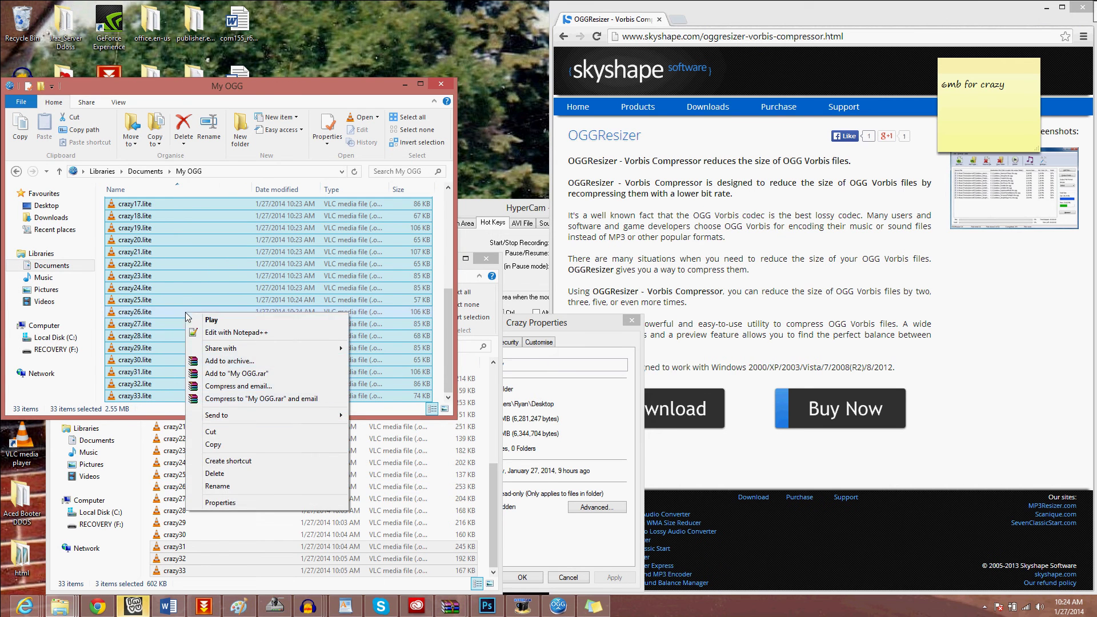
{"action": "left_click", "coordinate": [240, 431]}
{"action": "left_click", "coordinate": [409, 84]}
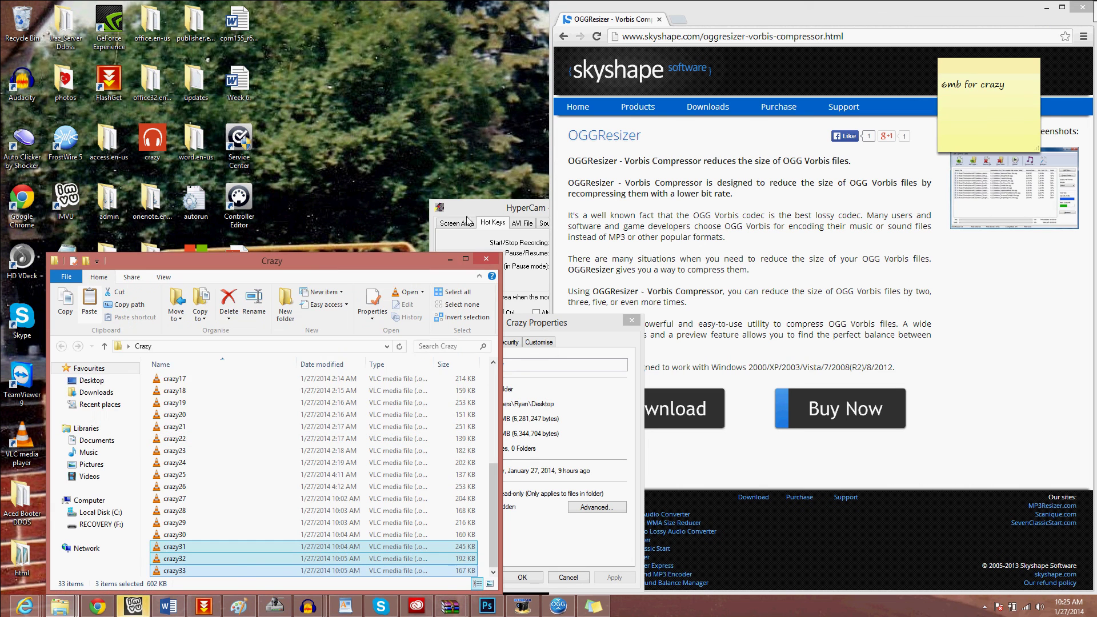
Delete all the original OGG files from the Crazy folder and paste the cut .lite files in their place
{"action": "left_click", "coordinate": [451, 261]}
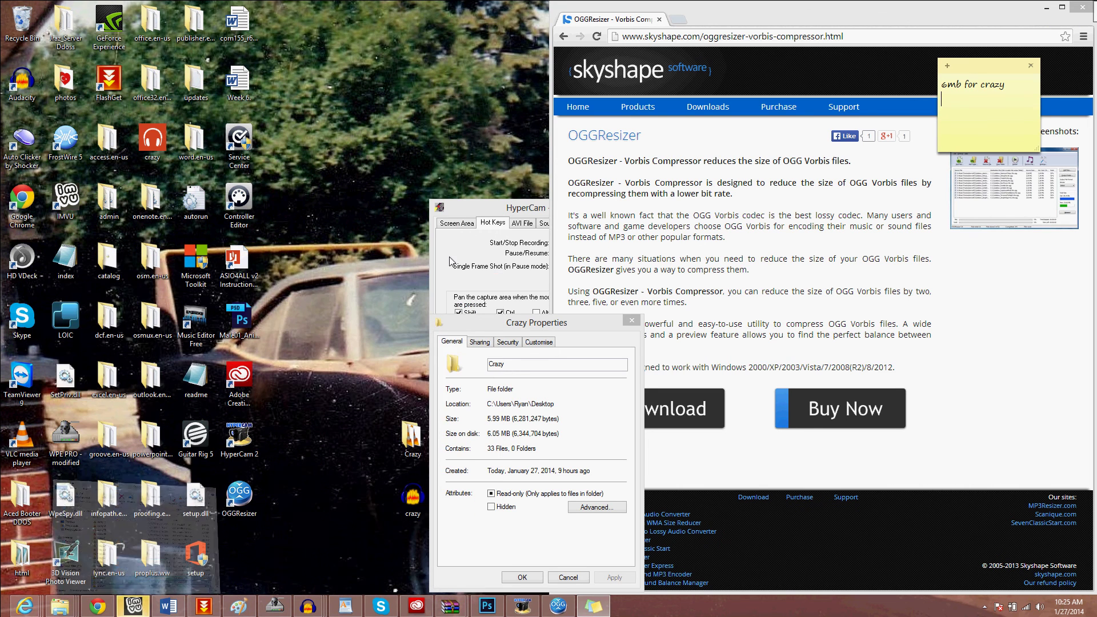
{"action": "double_click", "coordinate": [399, 447]}
{"action": "left_click", "coordinate": [385, 407]}
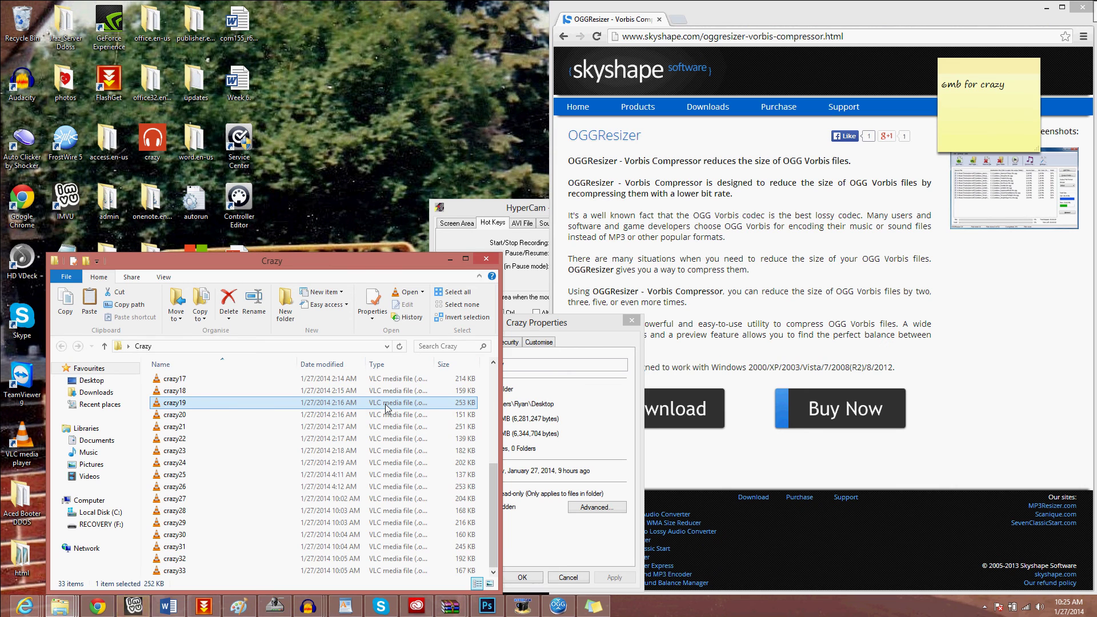
{"action": "key", "text": "ctrl+a"}
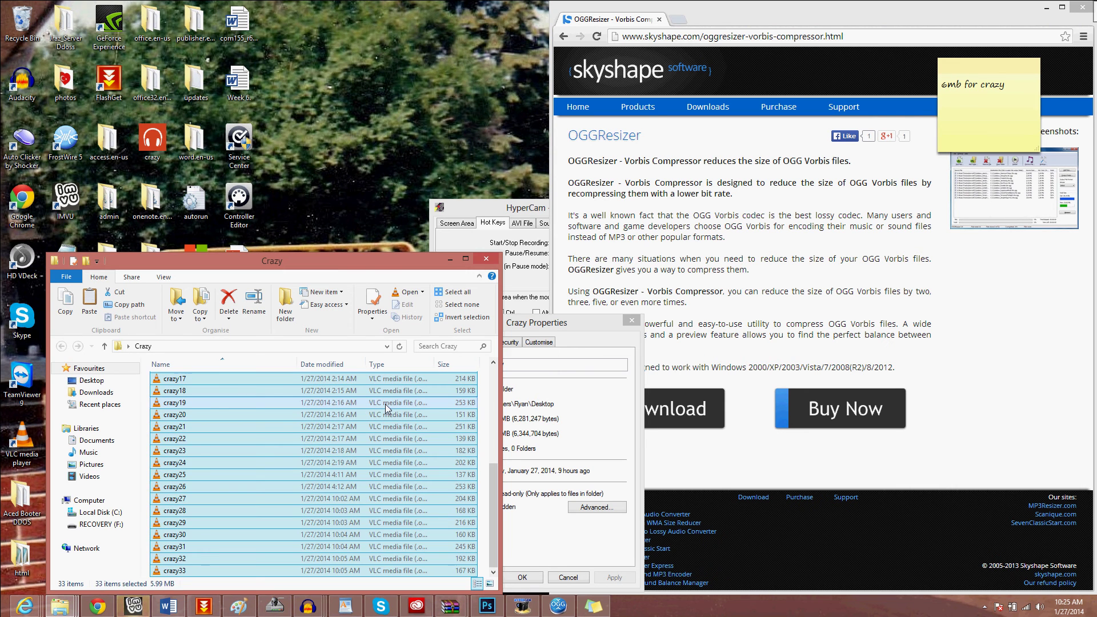
{"action": "key", "text": "Delete"}
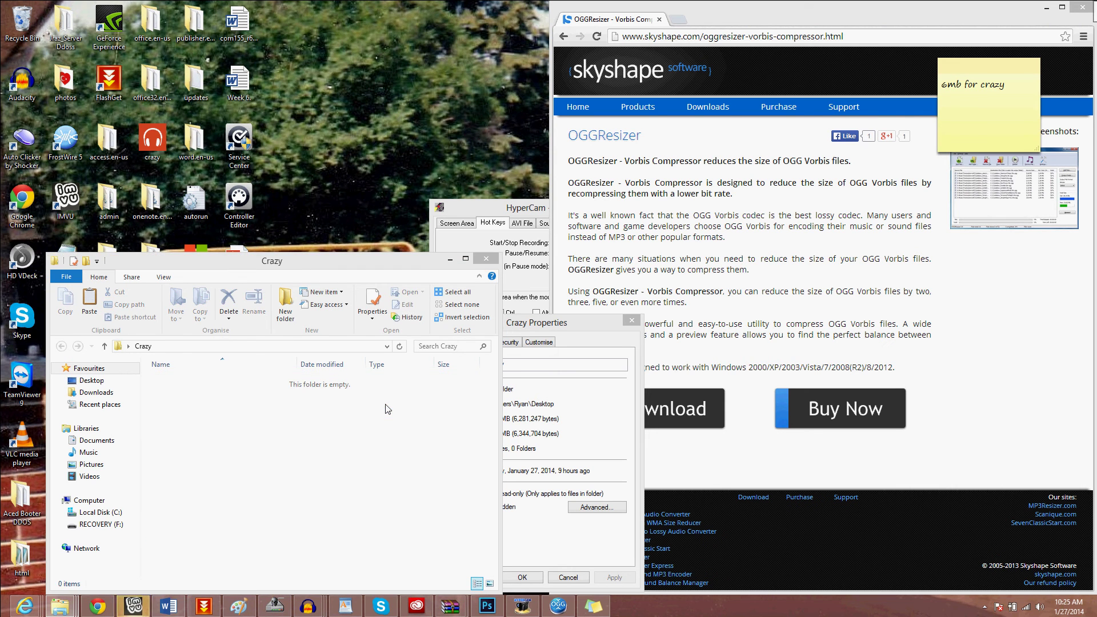
{"action": "right_click", "coordinate": [335, 403]}
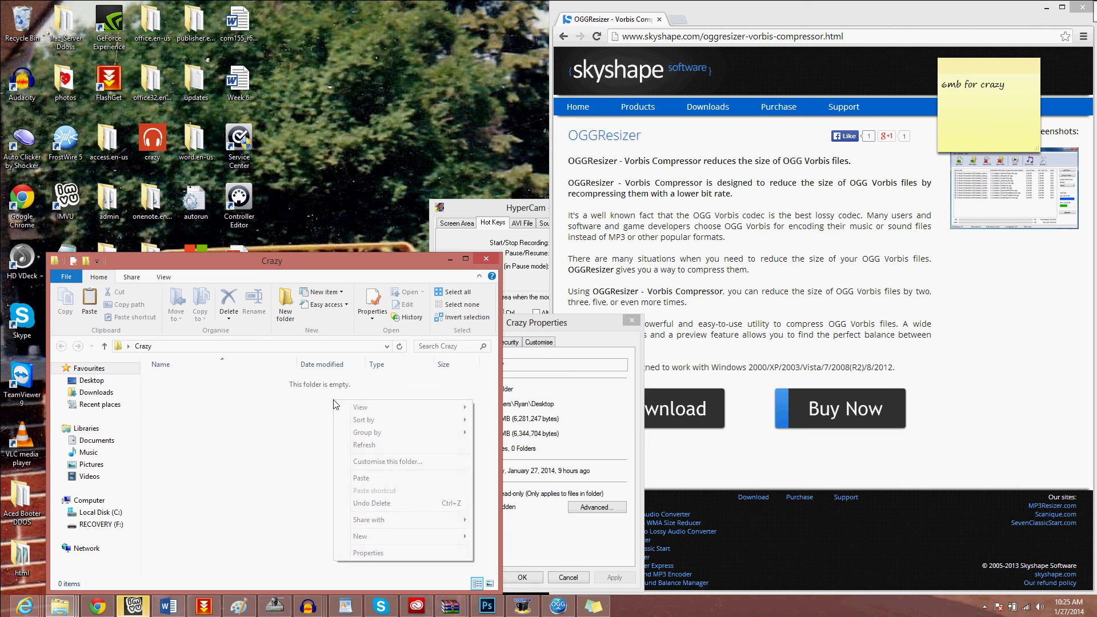
{"action": "left_click", "coordinate": [371, 485]}
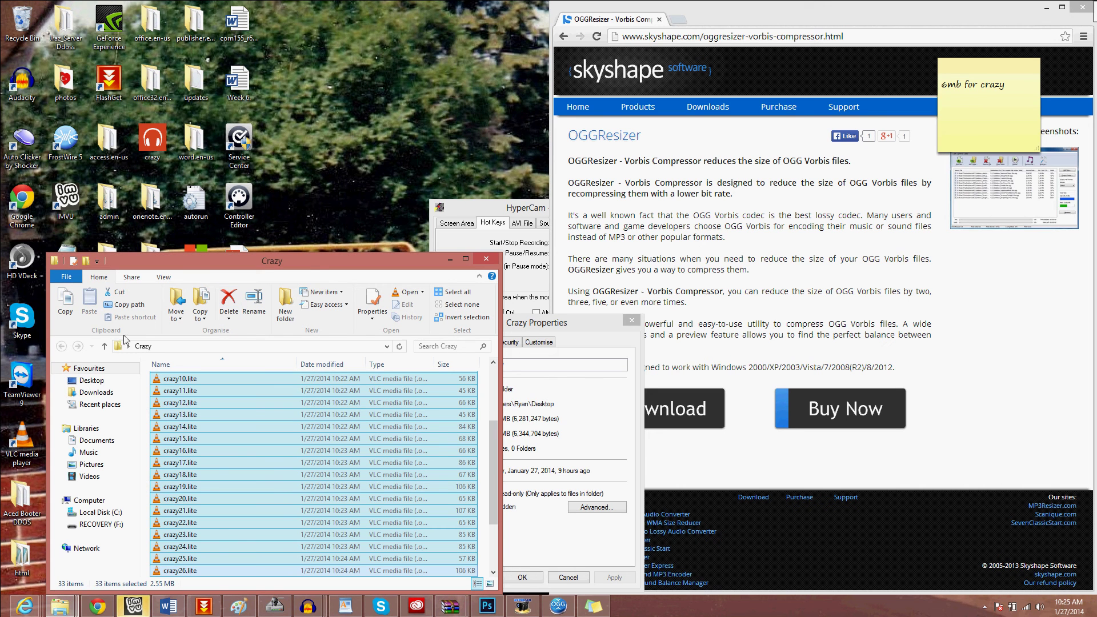
Close the Crazy folder window and check the desktop folder's updated size on disk in its properties
{"action": "left_click", "coordinate": [487, 258]}
{"action": "right_click", "coordinate": [413, 443]}
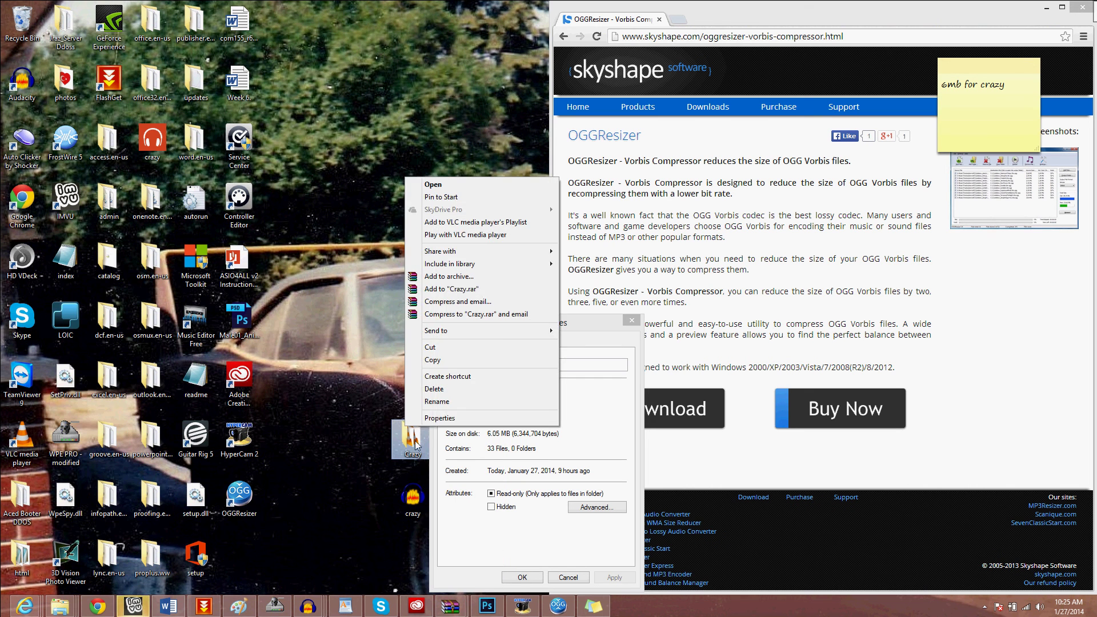
{"action": "left_click", "coordinate": [435, 418]}
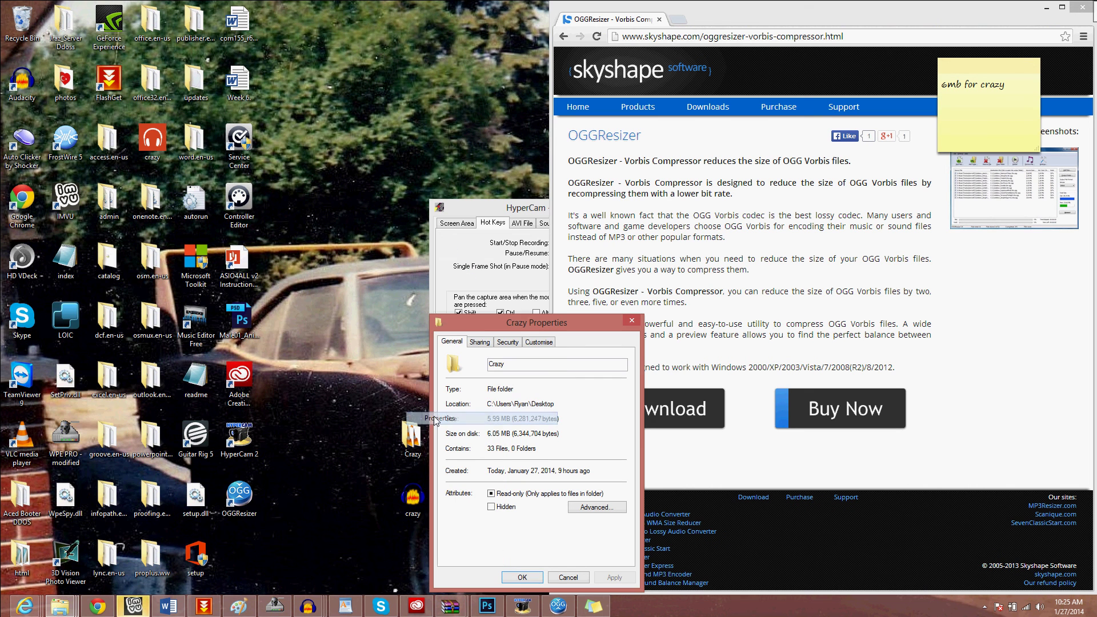
{"action": "left_click", "coordinate": [522, 578]}
{"action": "right_click", "coordinate": [407, 450]}
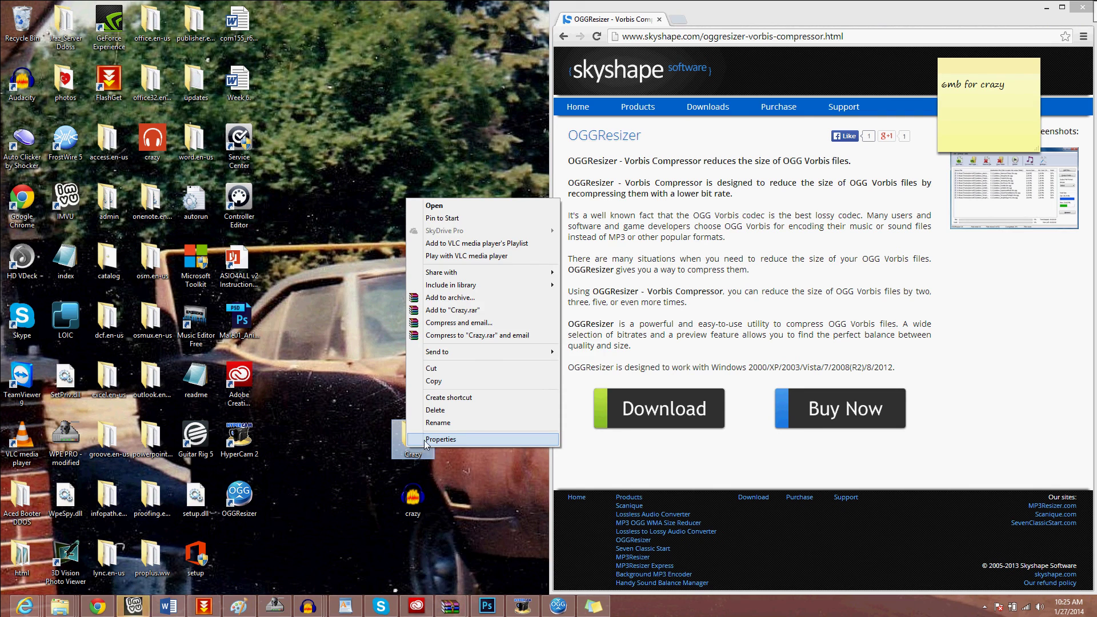
{"action": "left_click", "coordinate": [426, 440]}
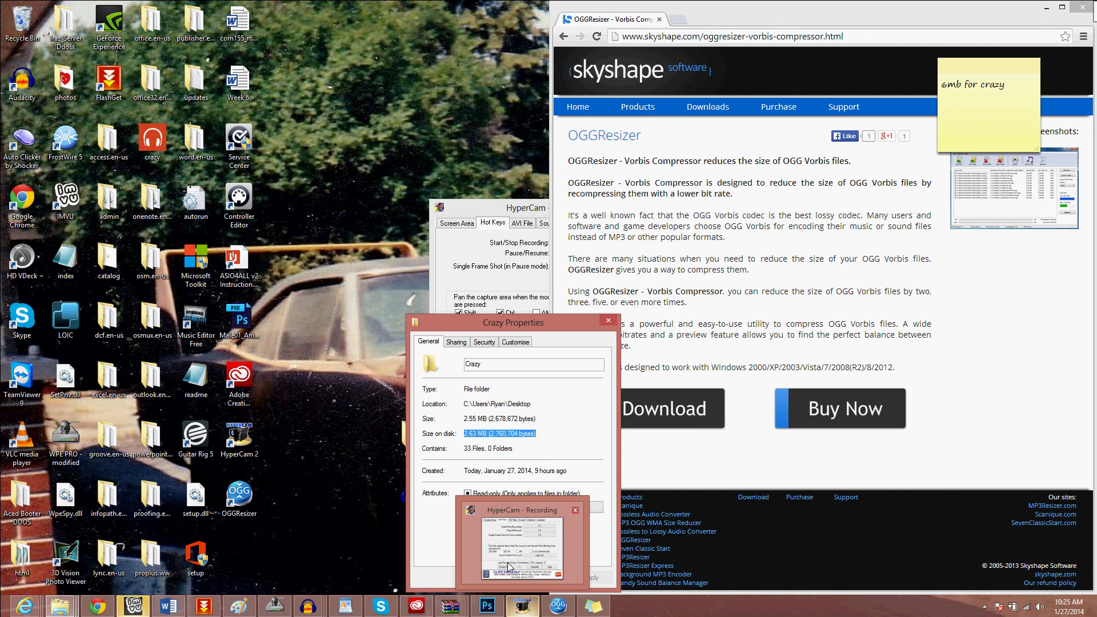
{"action": "left_click", "coordinate": [508, 575]}
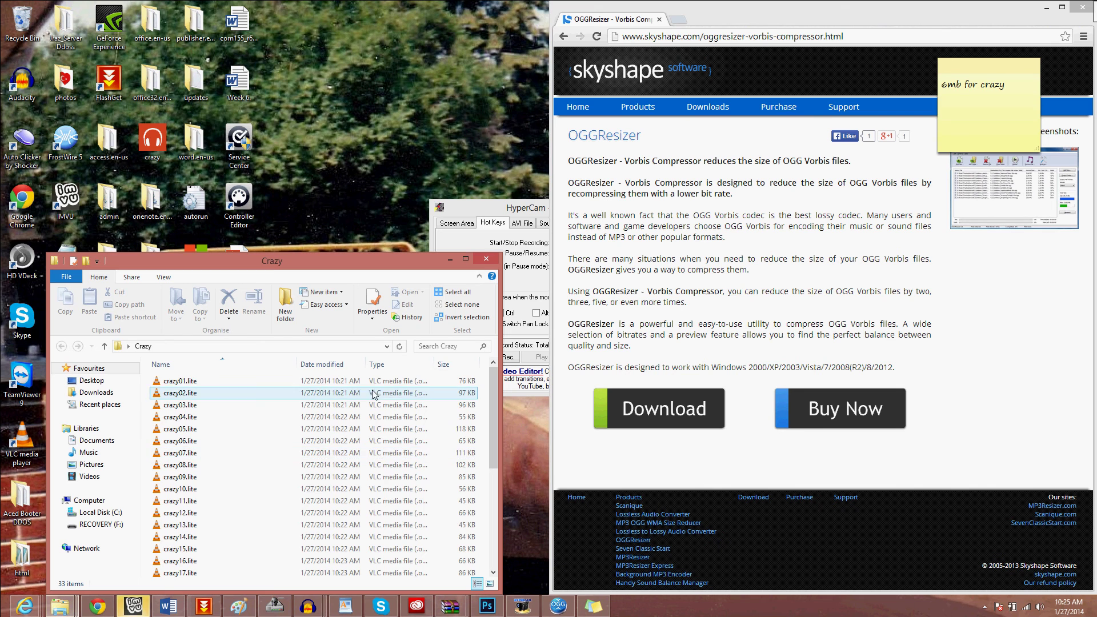
Check the file type of all the .lite files in the Crazy folder in their shared properties, and minimize the folder window
{"action": "left_click_drag", "start_coordinate": [347, 373], "coordinate": [366, 576]}
{"action": "right_click", "coordinate": [380, 495]}
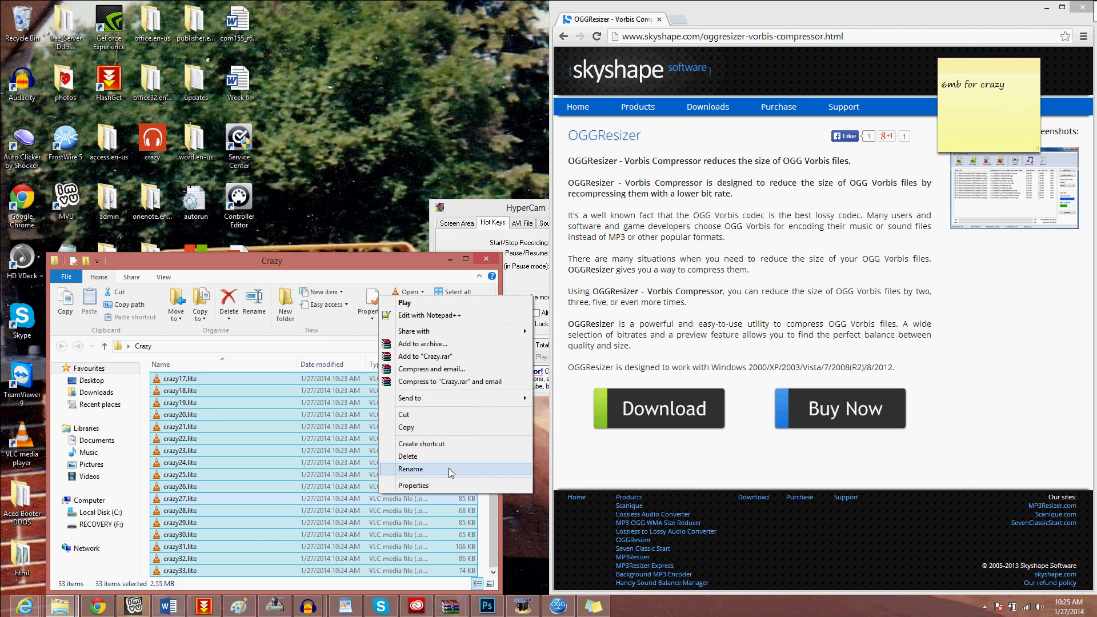
{"action": "left_click", "coordinate": [451, 485]}
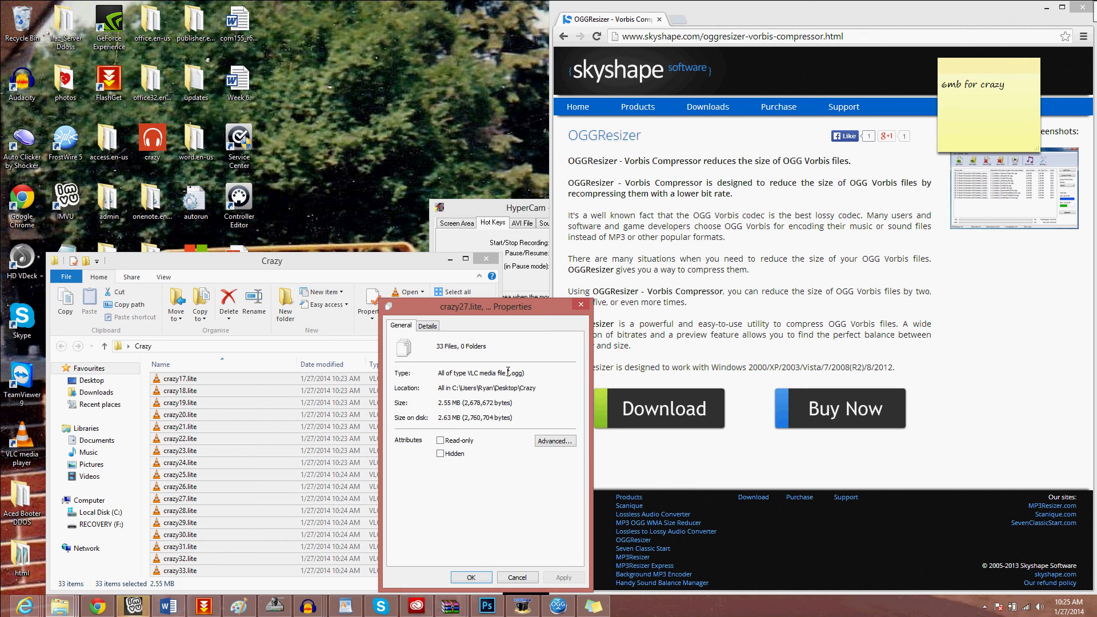
{"action": "left_click", "coordinate": [448, 609]}
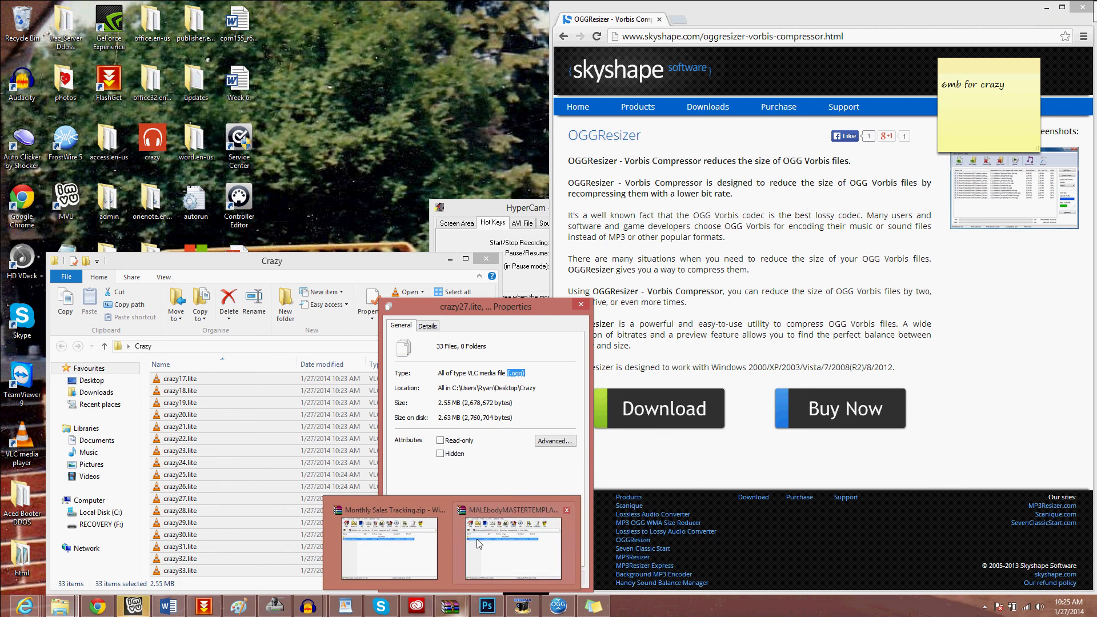
{"action": "left_click", "coordinate": [470, 577]}
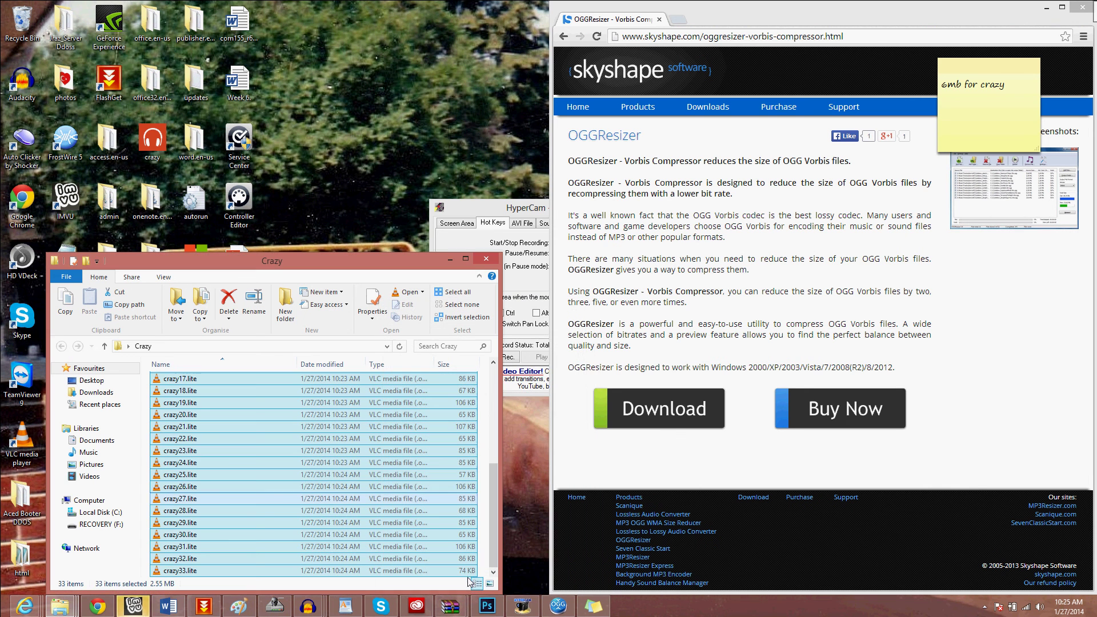
{"action": "left_click", "coordinate": [450, 259]}
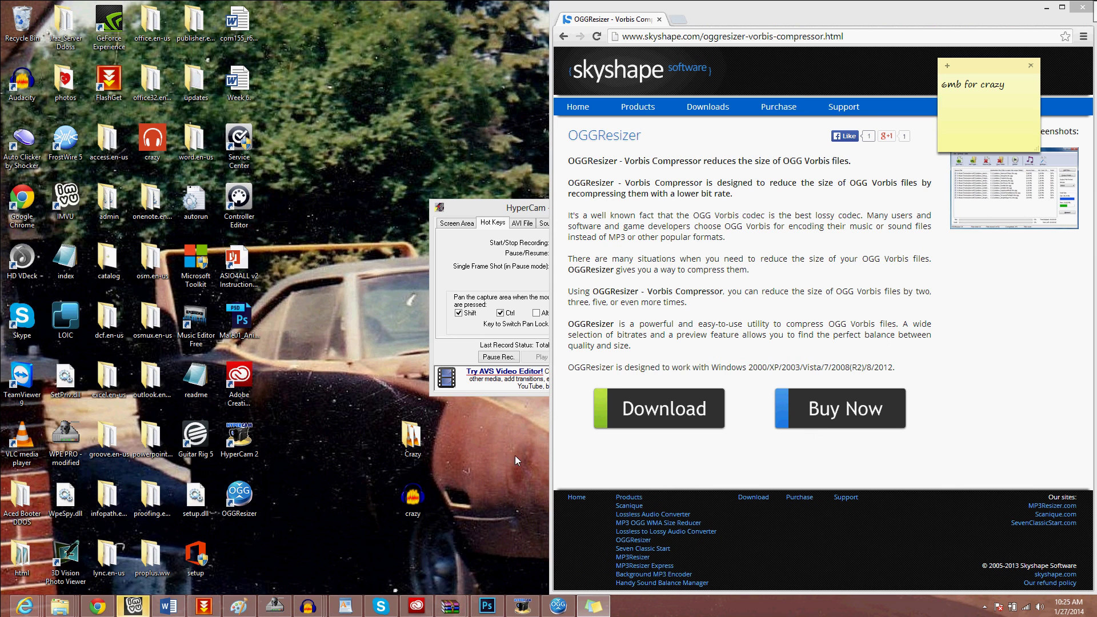